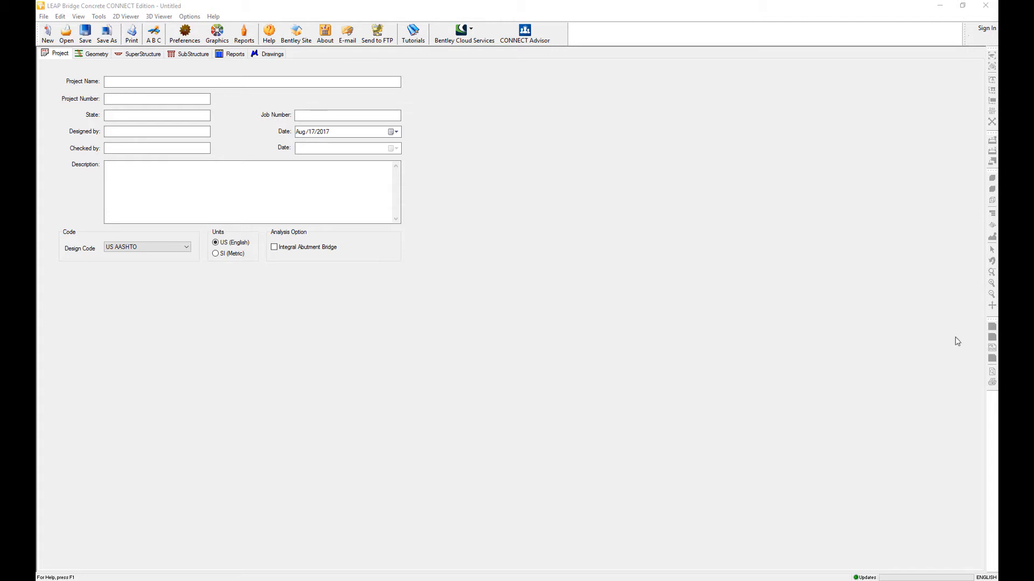
Start the ABC bridge wizard and check the available superstructure types and girder IDs
click(153, 35)
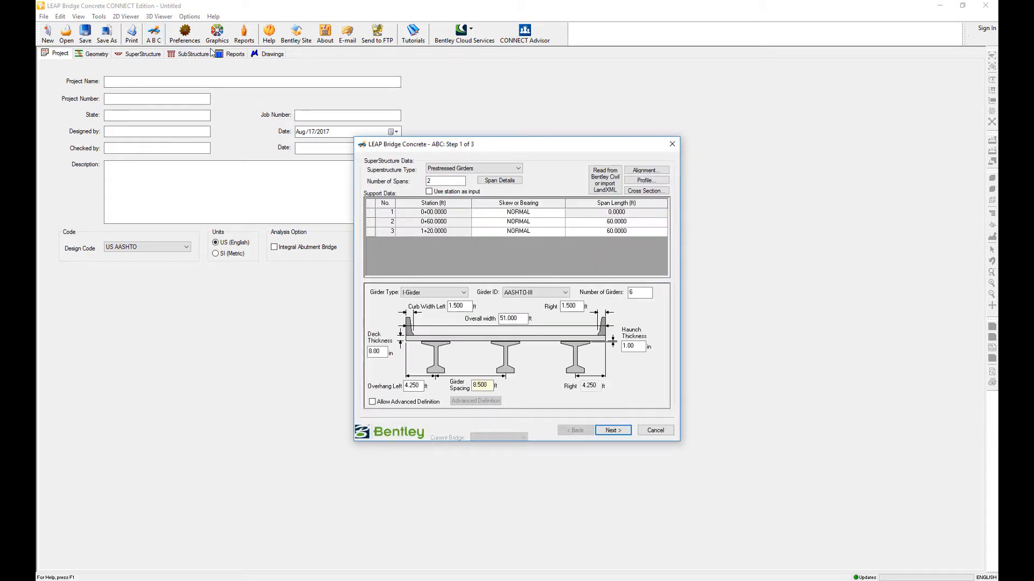
click(500, 169)
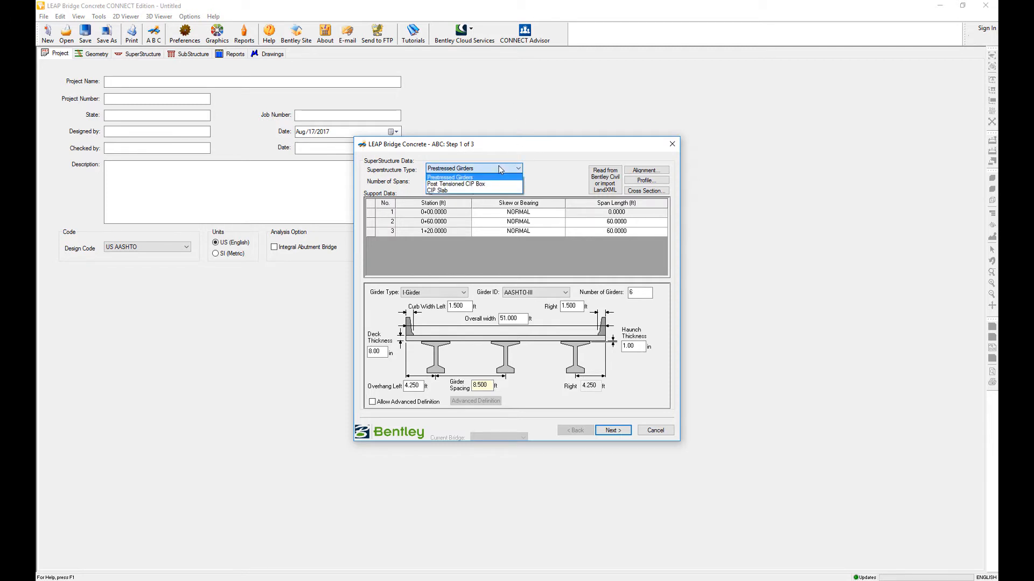
click(545, 171)
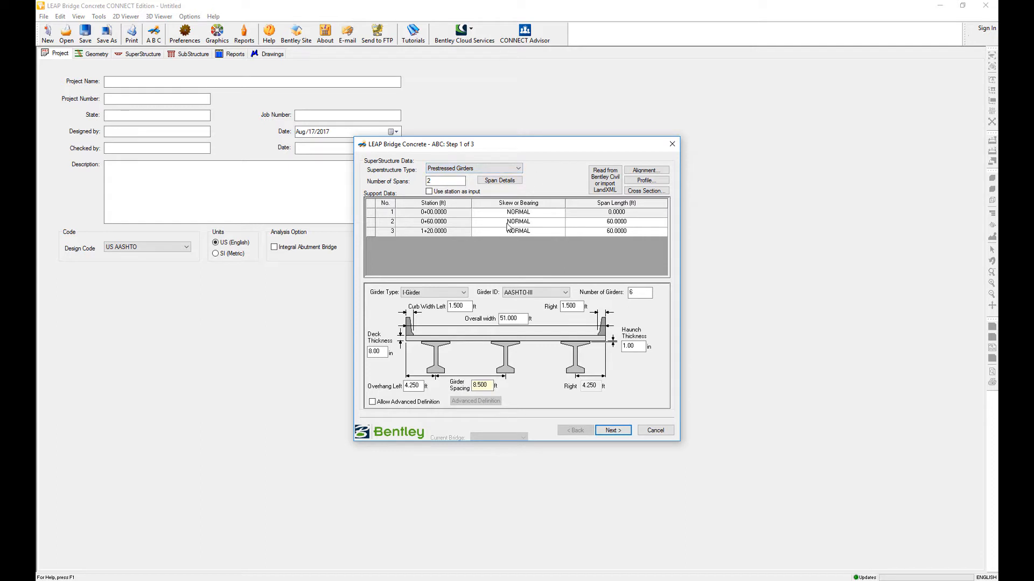
click(542, 294)
click(543, 293)
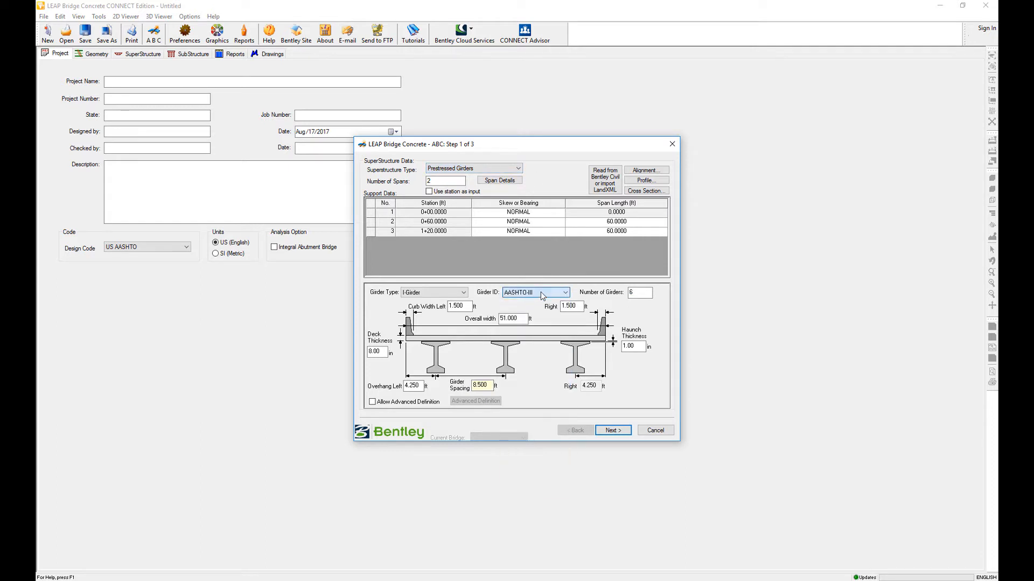
Try the Spread Box girder type and return the girder type to I-Girder
click(445, 293)
click(437, 309)
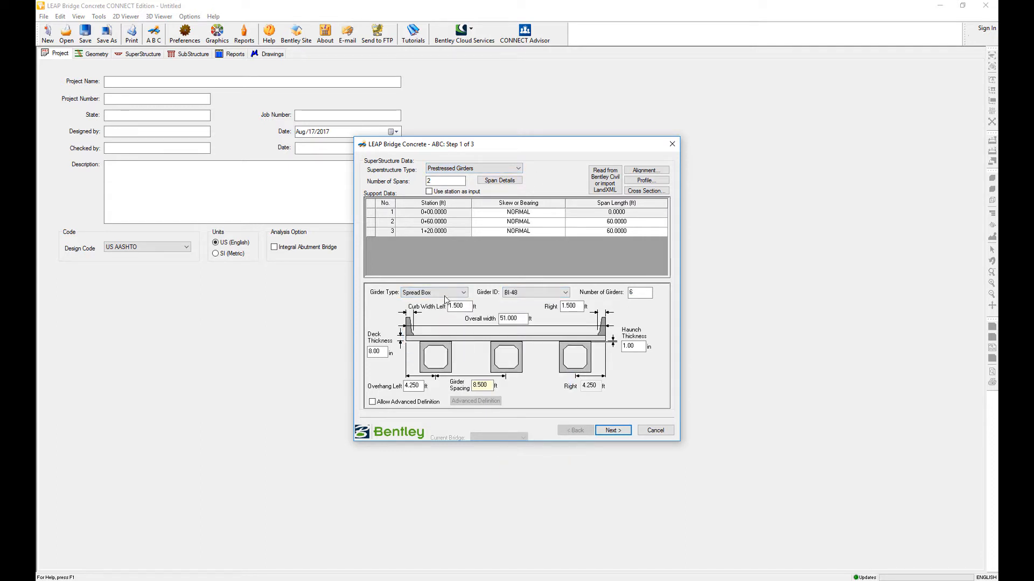
click(445, 295)
click(435, 302)
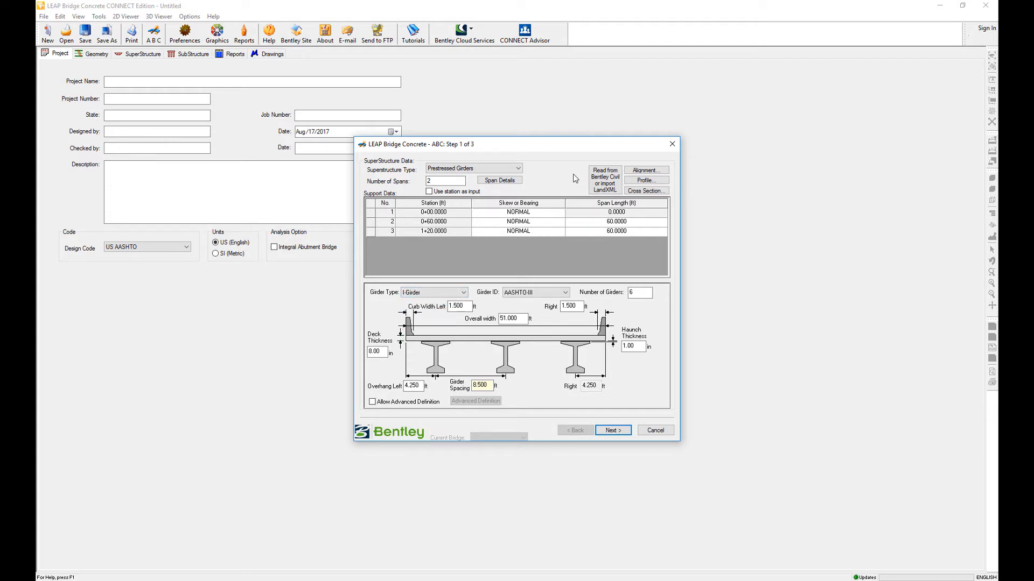
Open the bridge alignment, try the Curve shape on segment 1 and restore it to Tangent
click(646, 171)
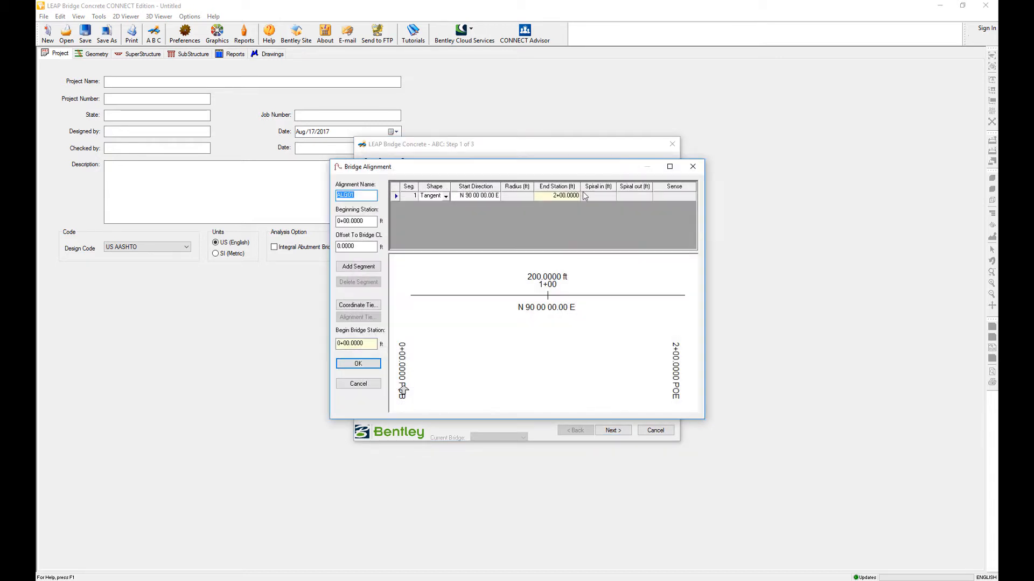
click(444, 196)
click(438, 212)
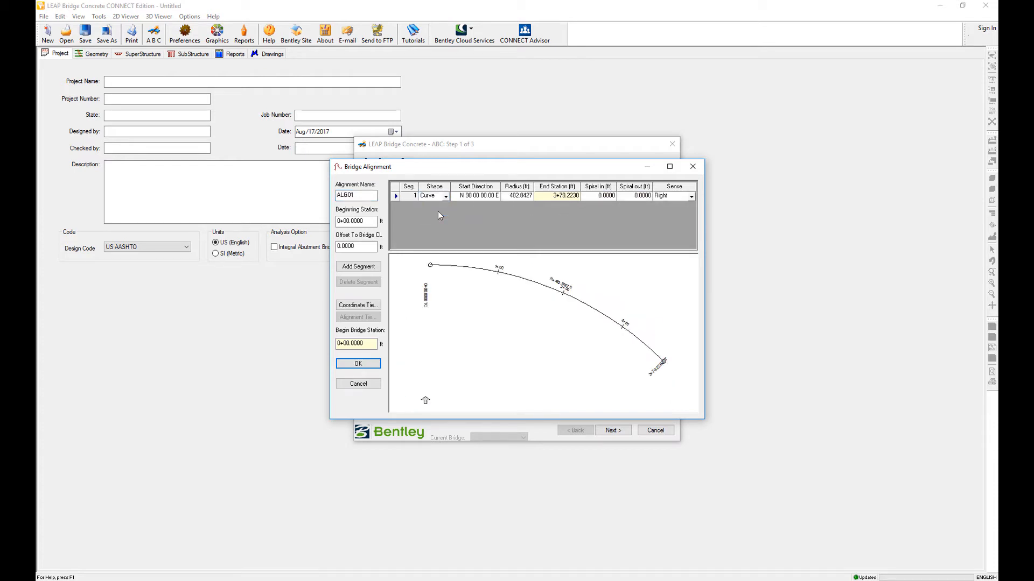
click(445, 197)
click(436, 205)
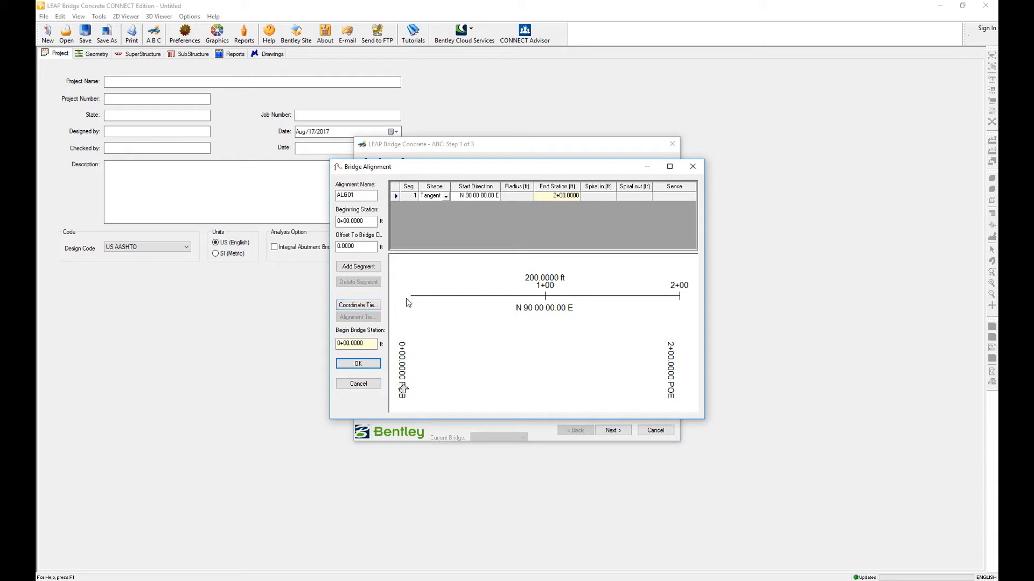
Examine the default alignment's coordinate tie and the default bridge profile, closing both without changes
click(358, 305)
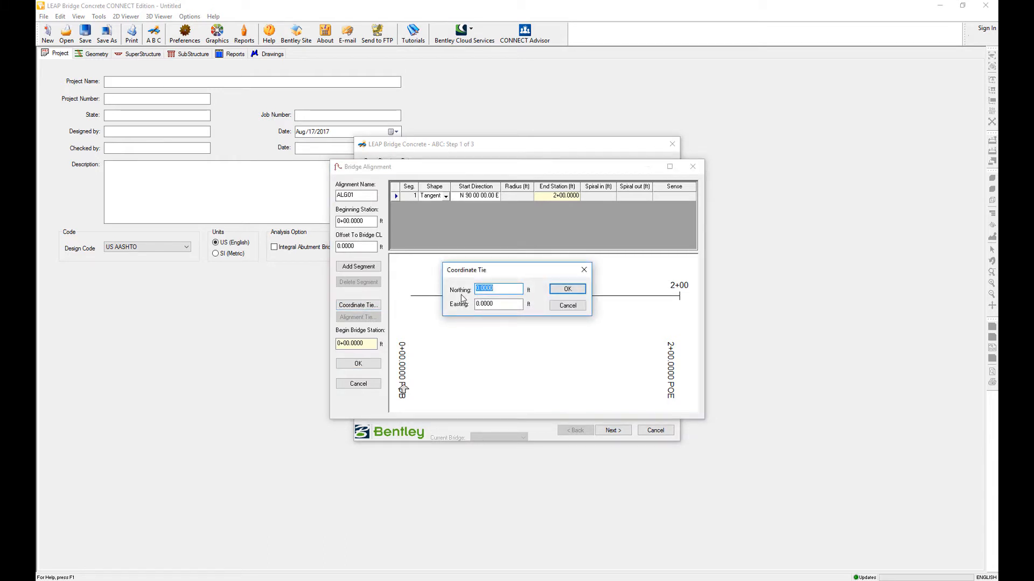
click(560, 306)
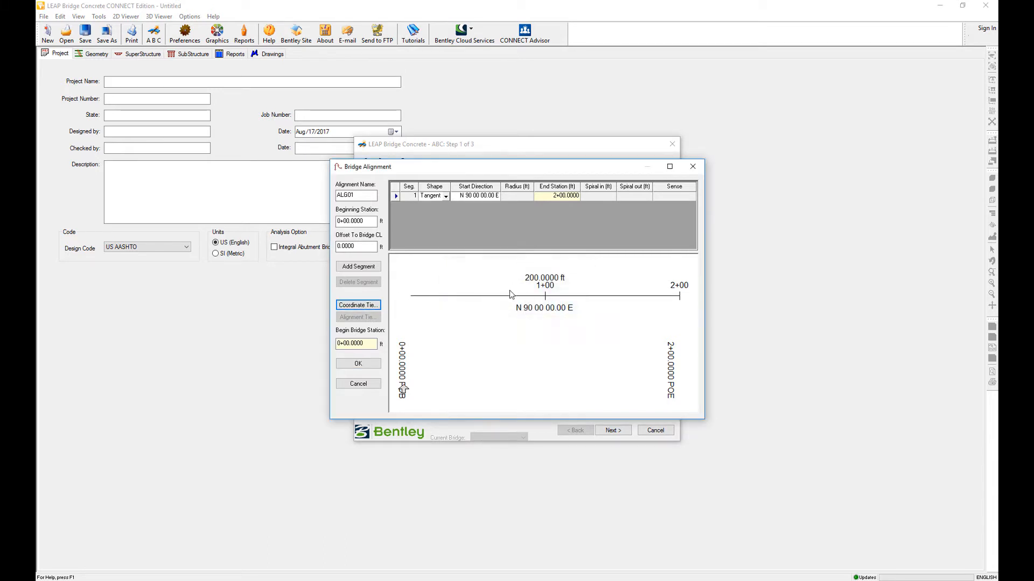
click(358, 383)
click(646, 181)
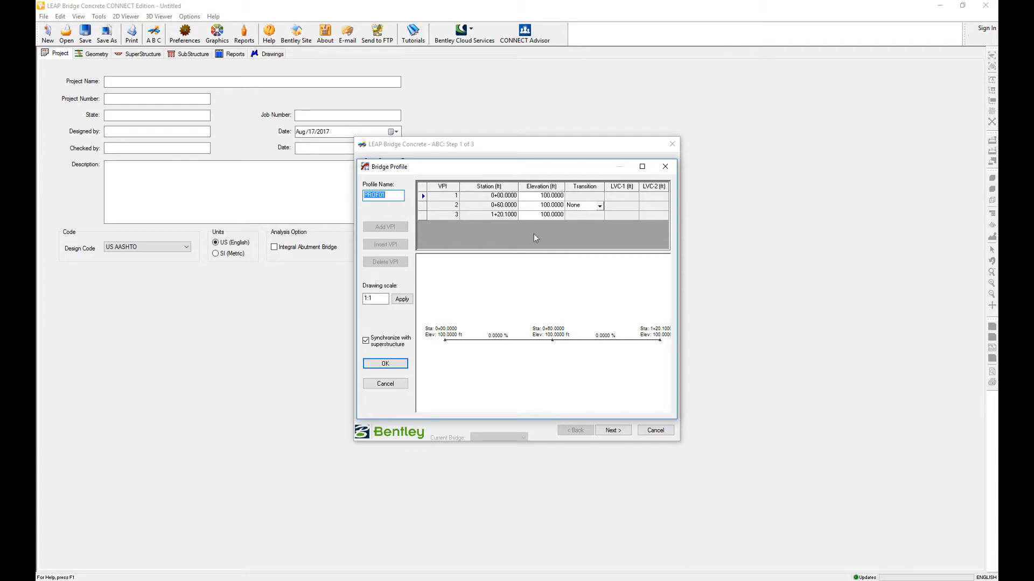
click(385, 383)
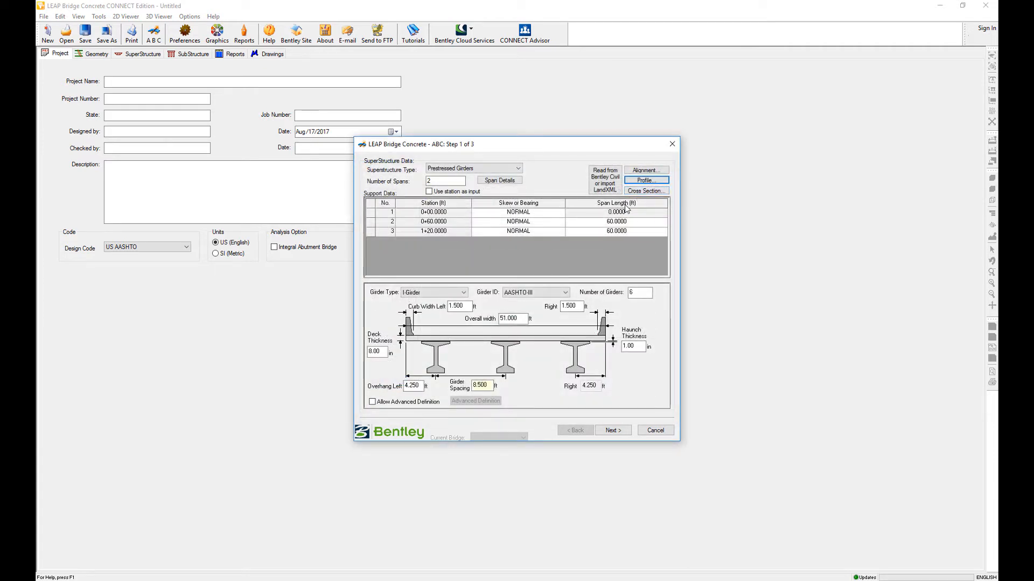
Load the civil file job301.gpk from the LBC training folder for geometry import
click(606, 182)
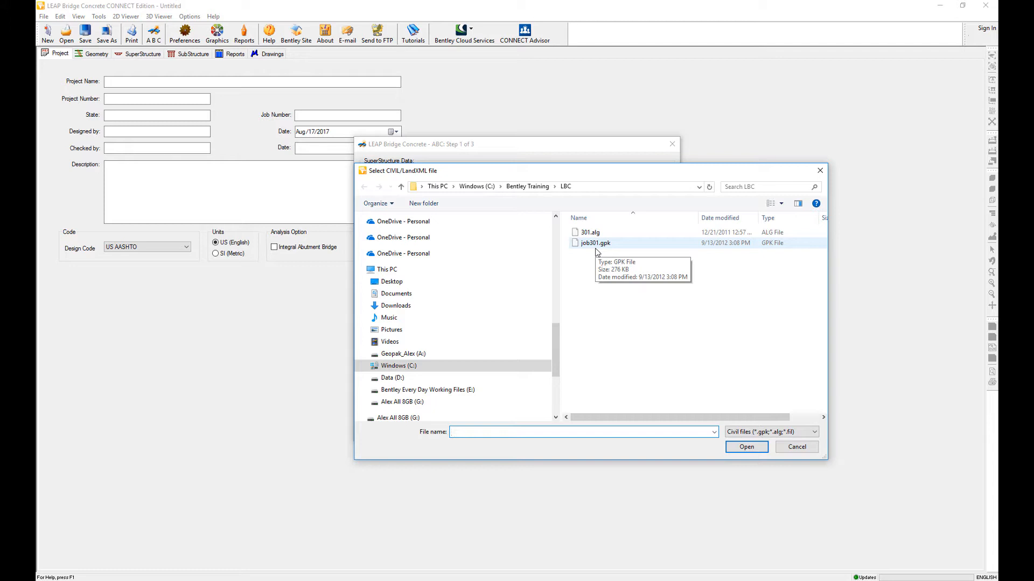
click(591, 243)
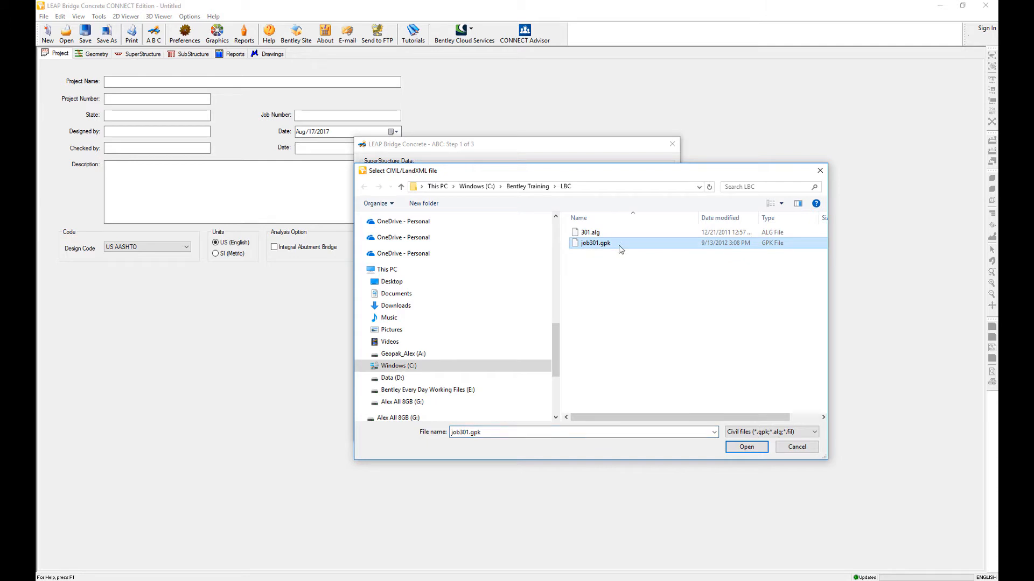
click(745, 447)
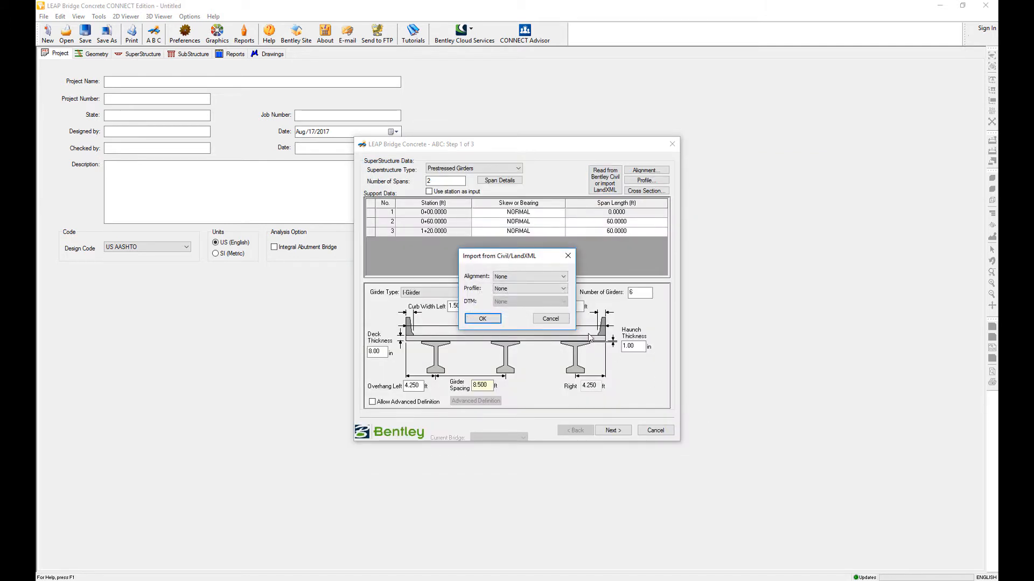
Import alignment US301 and profile US301FP from the civil file
click(530, 277)
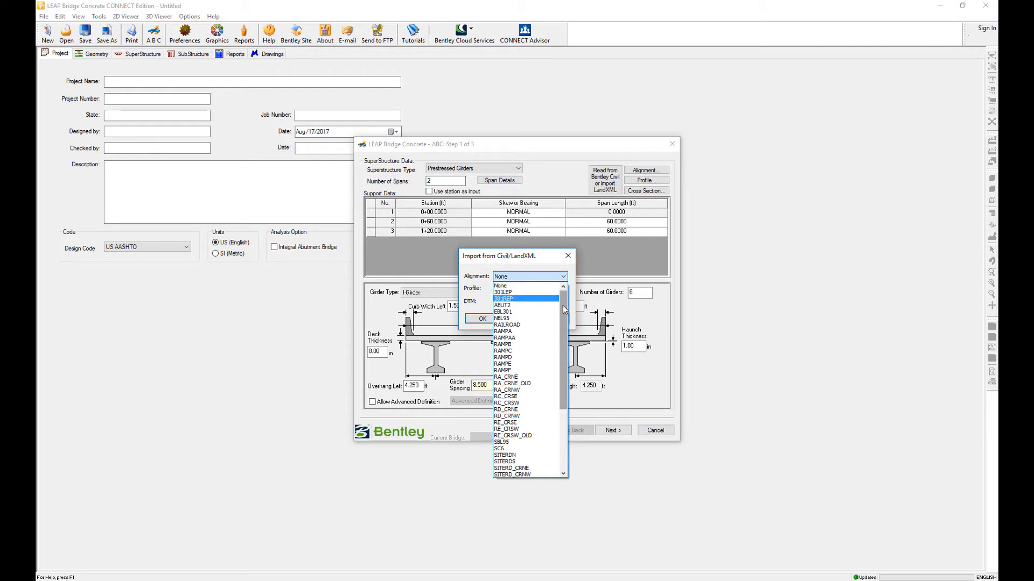
drag(563, 309, 563, 366)
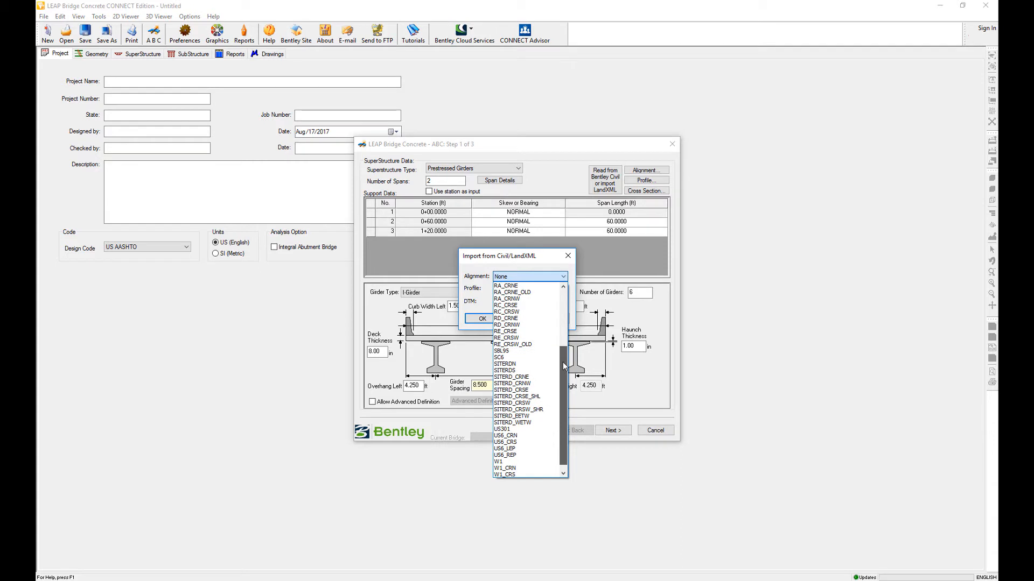
click(515, 429)
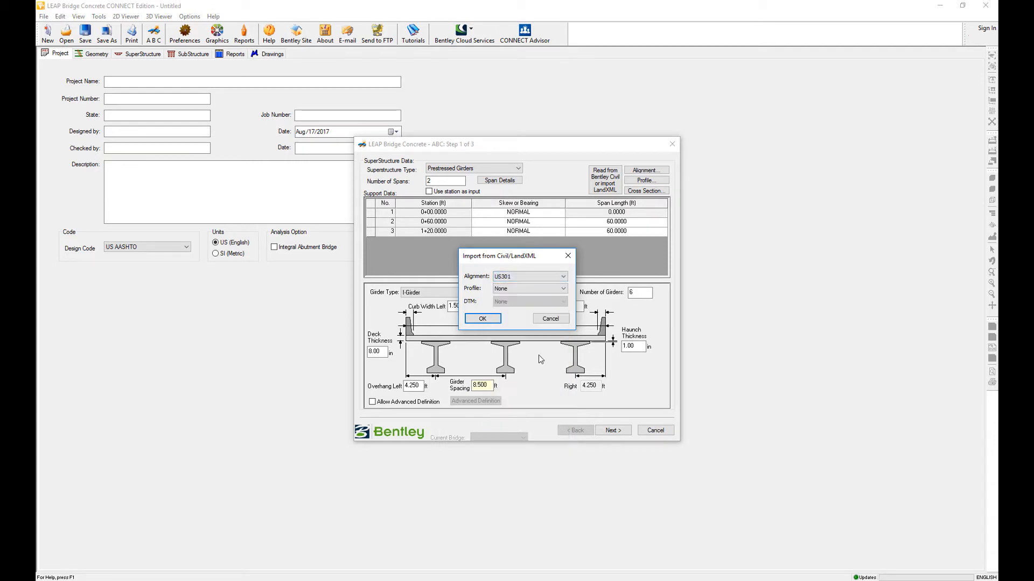
click(519, 290)
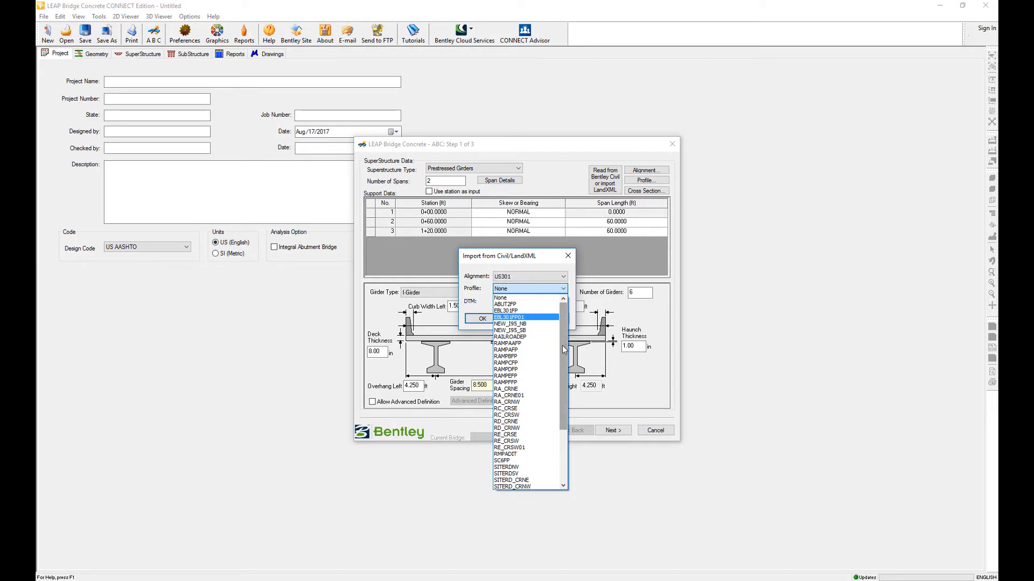
mouse_move(562, 346)
mouse_down()
mouse_move(561, 370)
mouse_move(563, 350)
mouse_up()
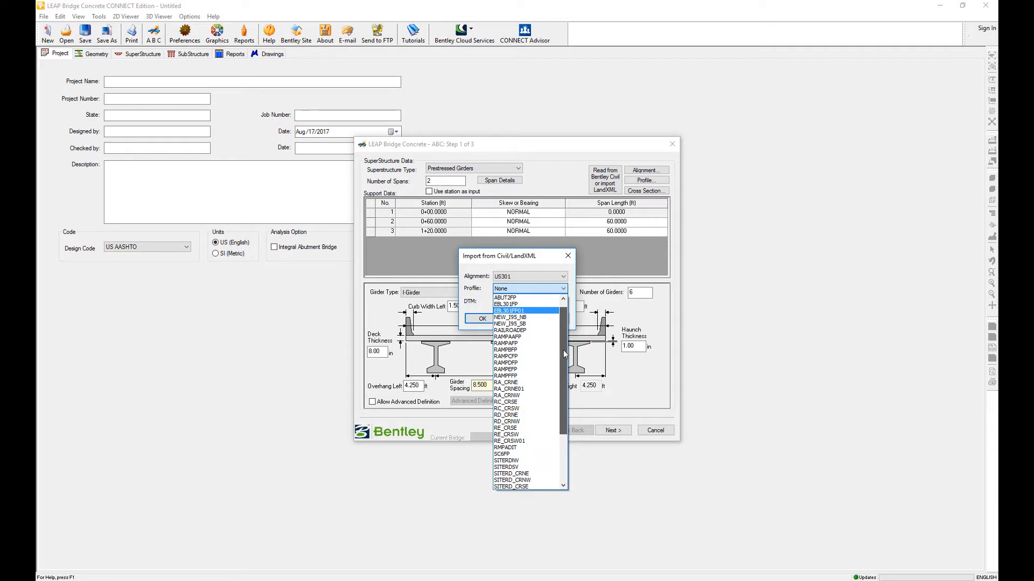
drag(563, 350, 572, 399)
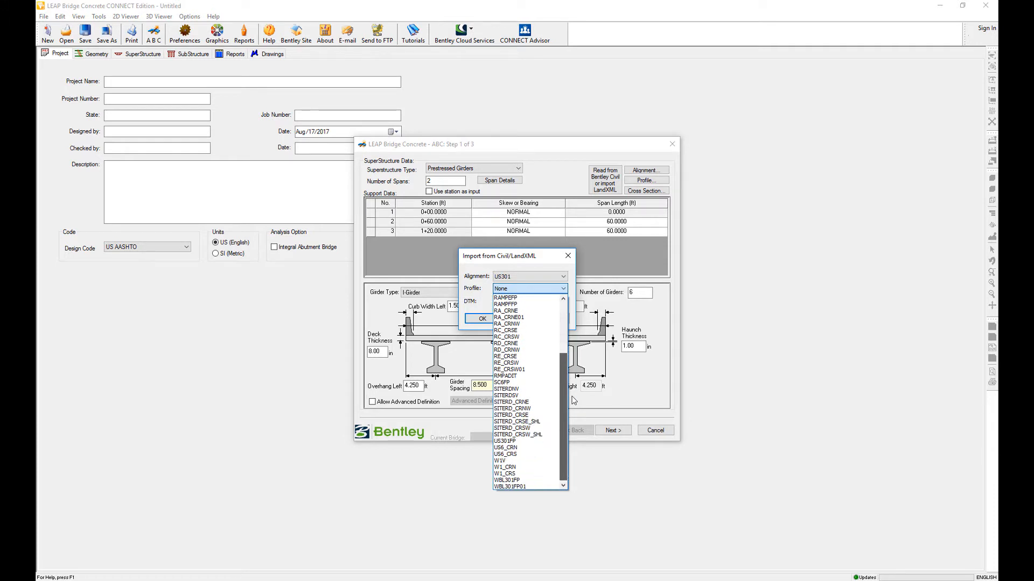
click(504, 441)
click(483, 318)
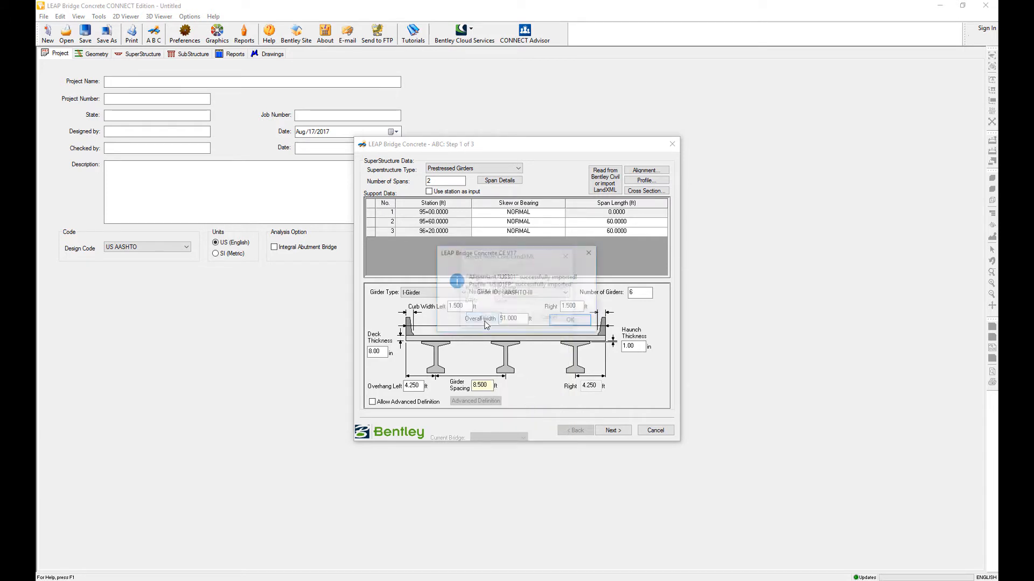
click(575, 321)
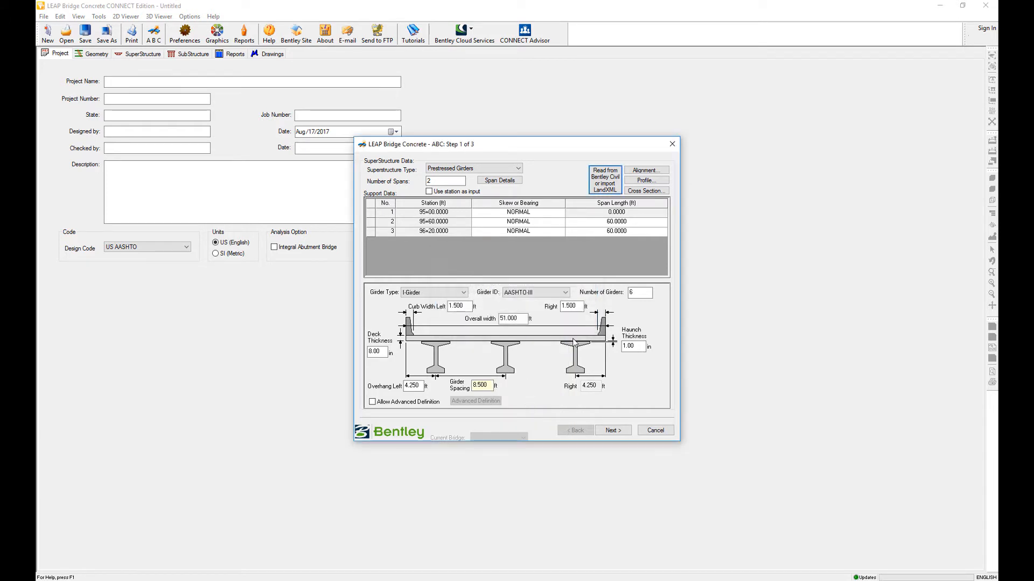
Check the imported alignment's coordinate tie and set its begin bridge station to 128+81.48
click(645, 171)
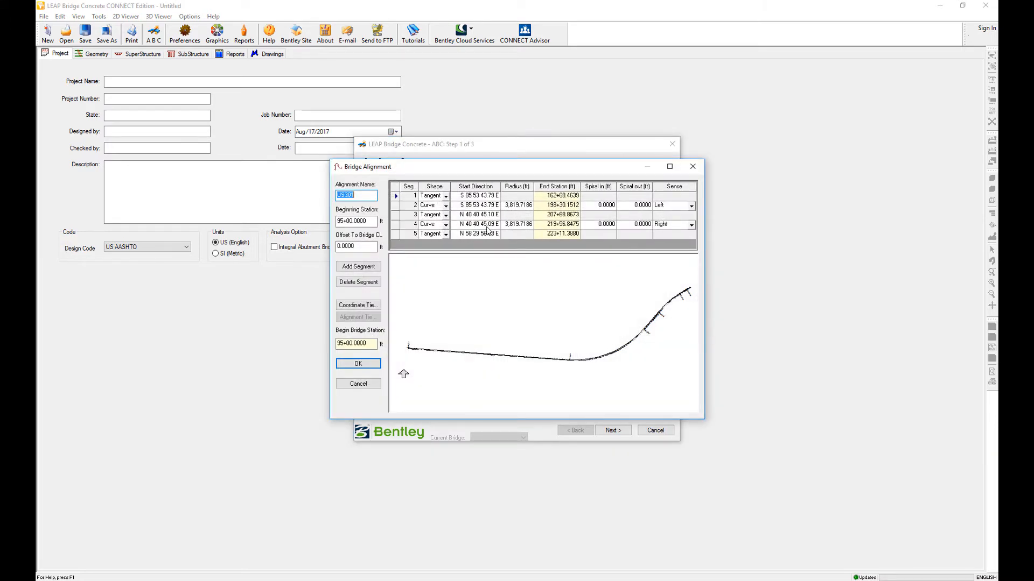
click(364, 309)
click(581, 310)
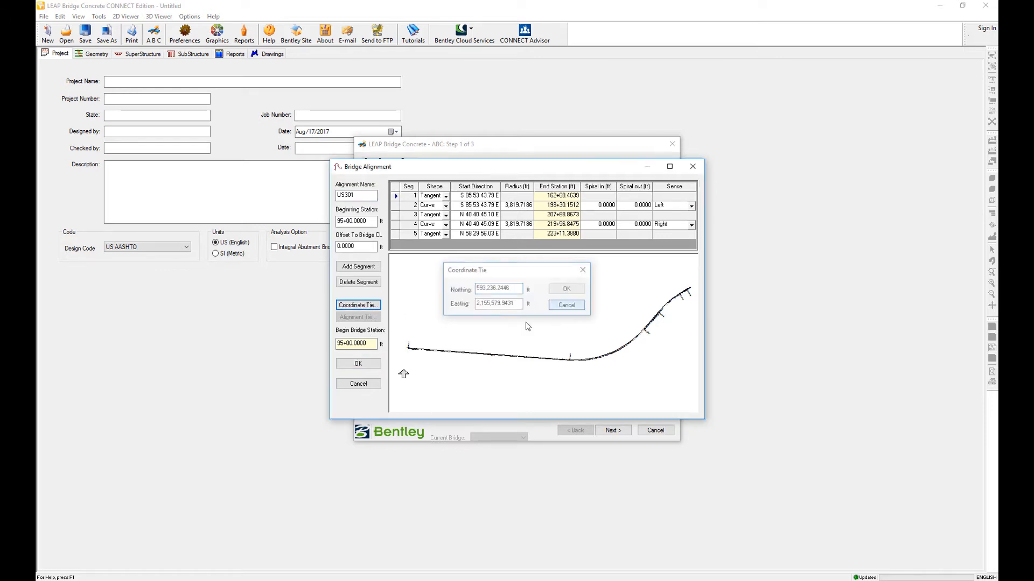
click(370, 342)
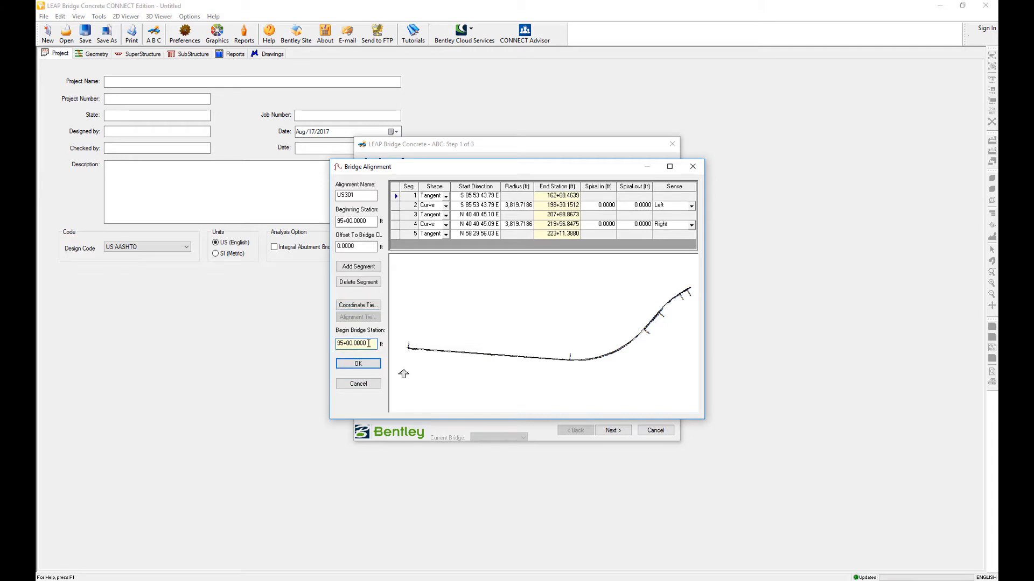
drag(368, 344, 324, 343)
text(128+81.48)
click(358, 364)
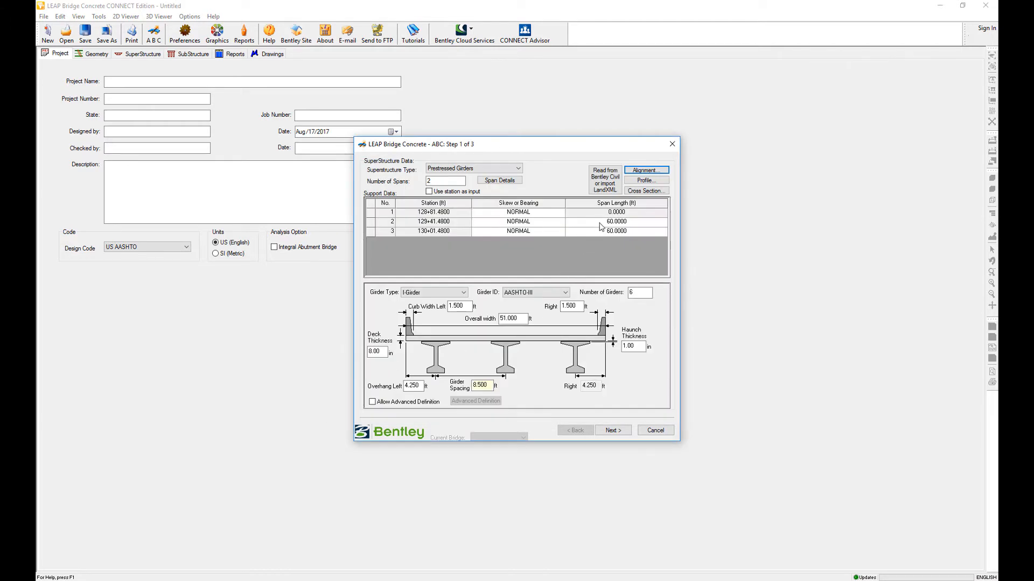
Examine the imported bridge profile's VPI stations, elevations and transitions, leaving it without changes
click(646, 180)
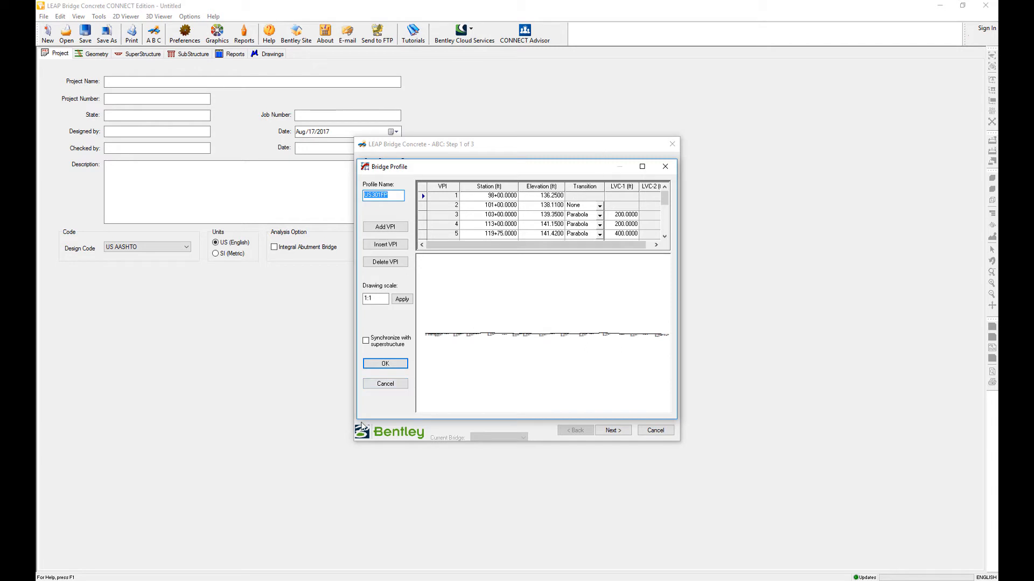
click(383, 385)
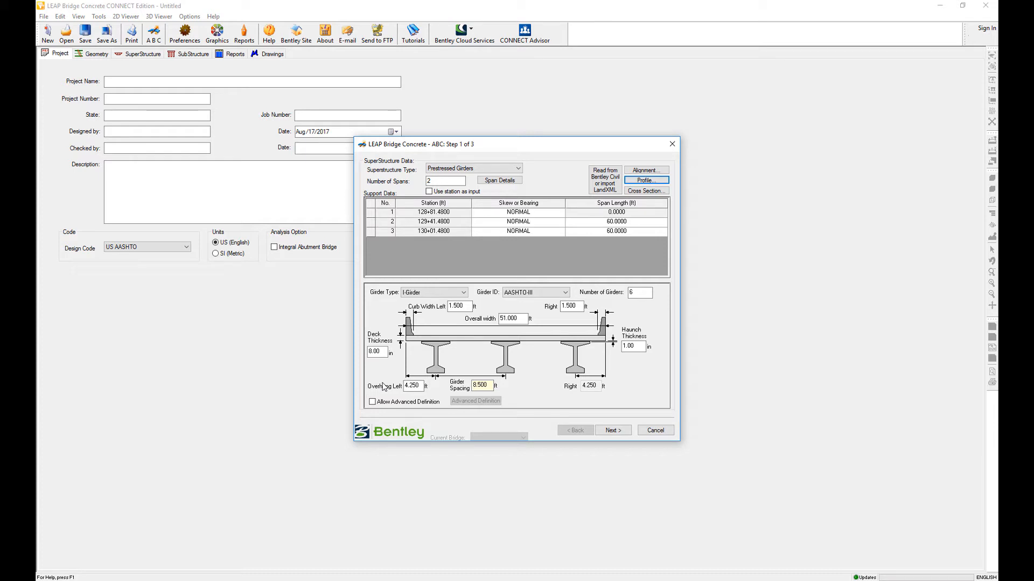
Enable manual width control for the bridge cross section and add two planes to the template
click(638, 192)
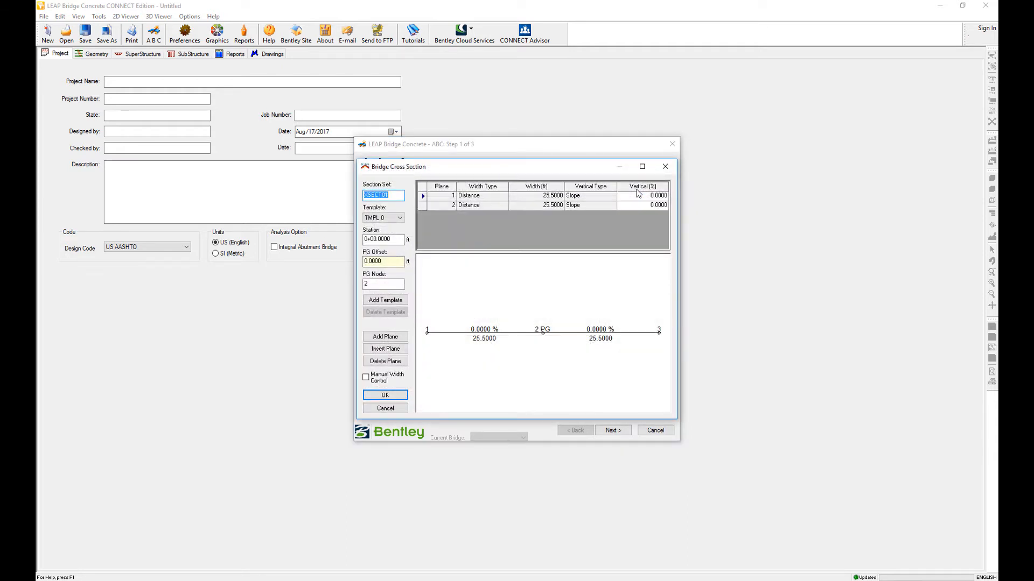
click(367, 378)
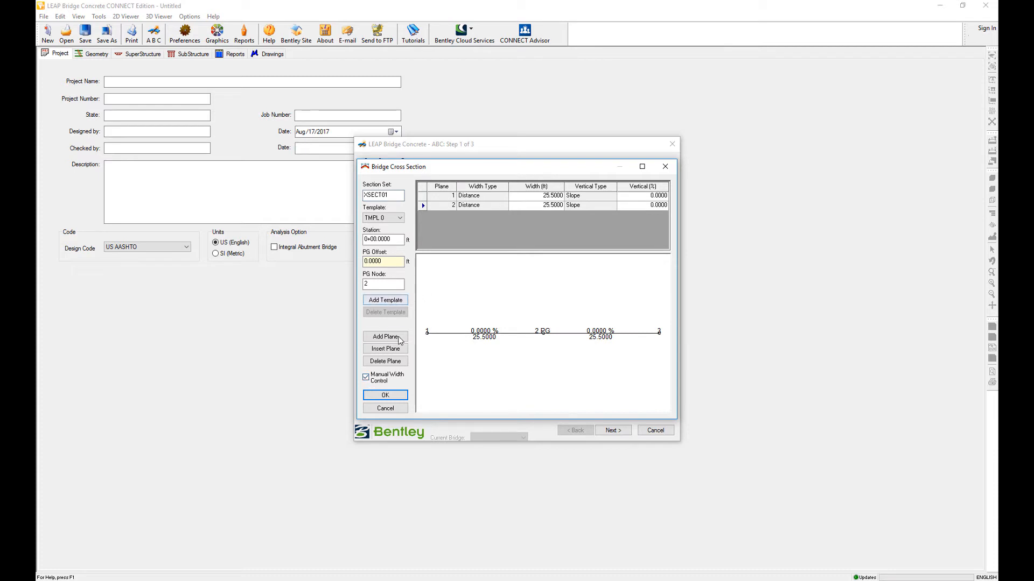
click(397, 338)
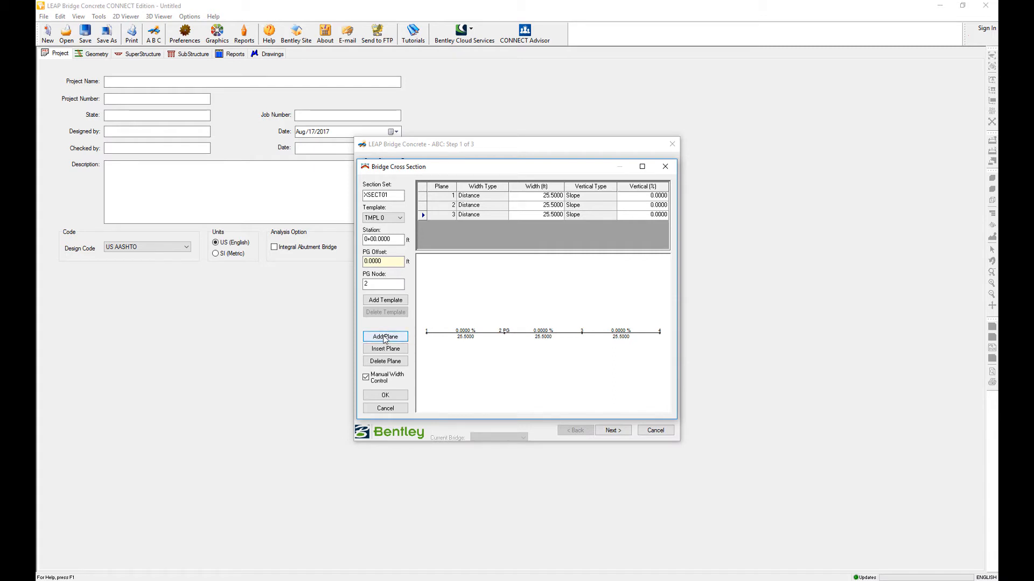
click(385, 337)
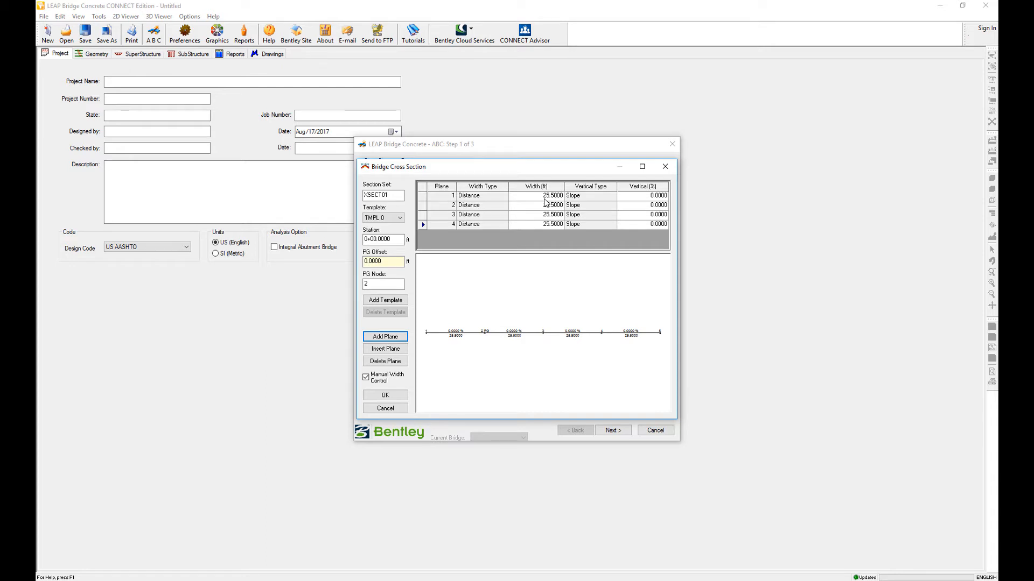
Set the cross section widths to 8 ft for planes 1 and 4 and 47 ft for planes 2 and 3
click(553, 199)
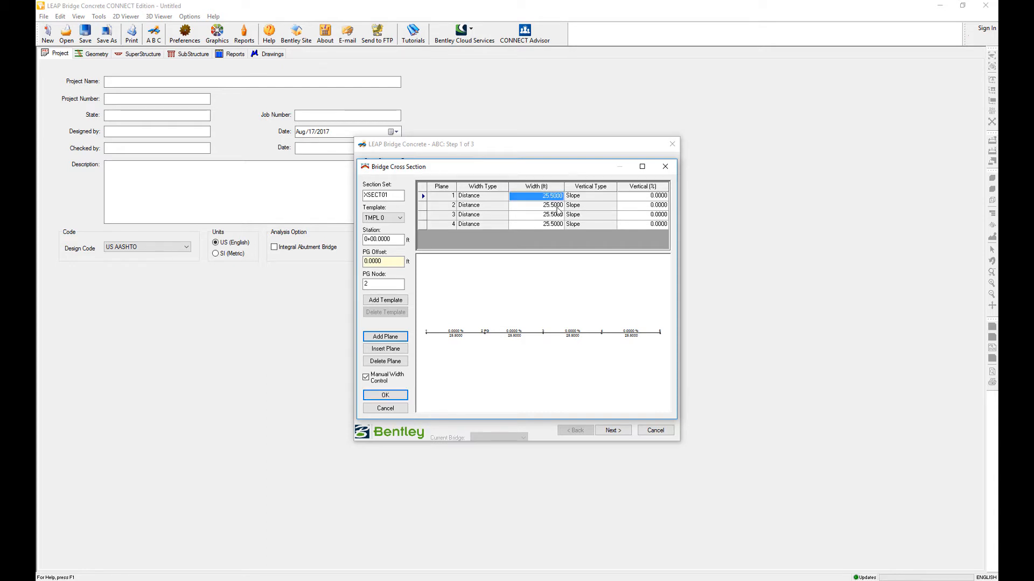
text(8)
click(554, 225)
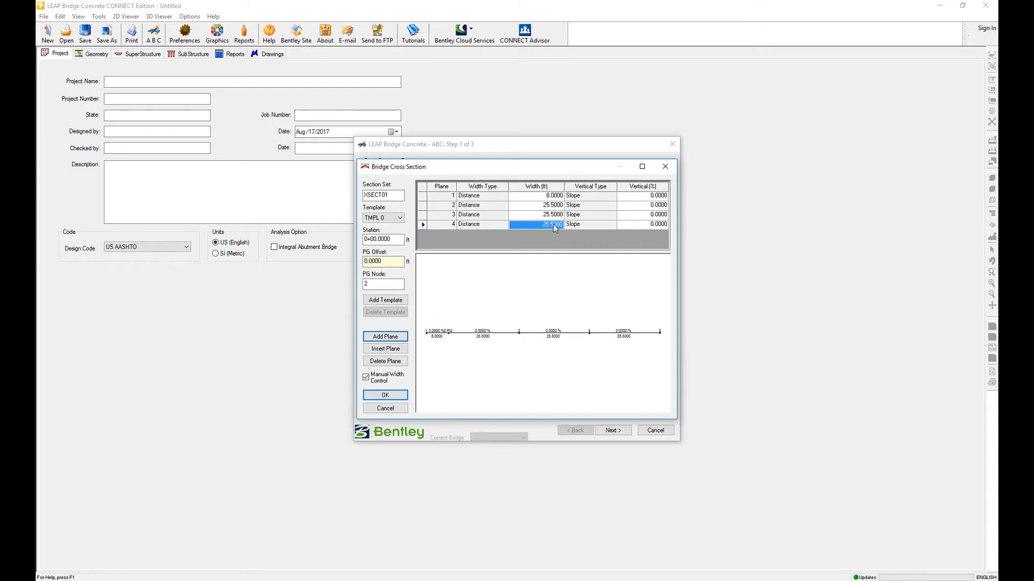
text(8)
click(554, 206)
text(47)
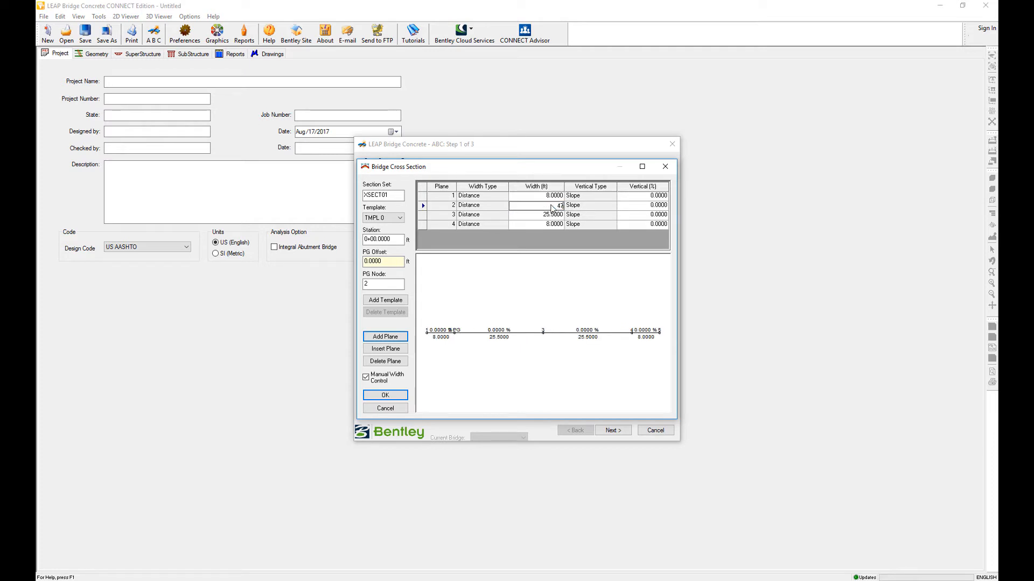
click(553, 215)
text(47)
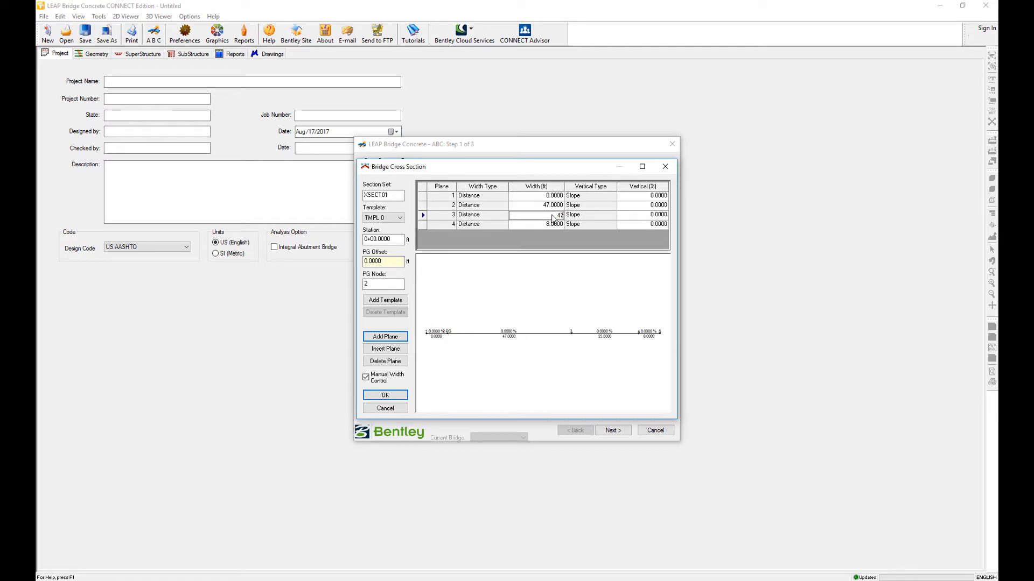
Set the vertical slopes of planes 1 to 4 to 4.16, 2.0, -2.0 and -4.16 percent
click(640, 198)
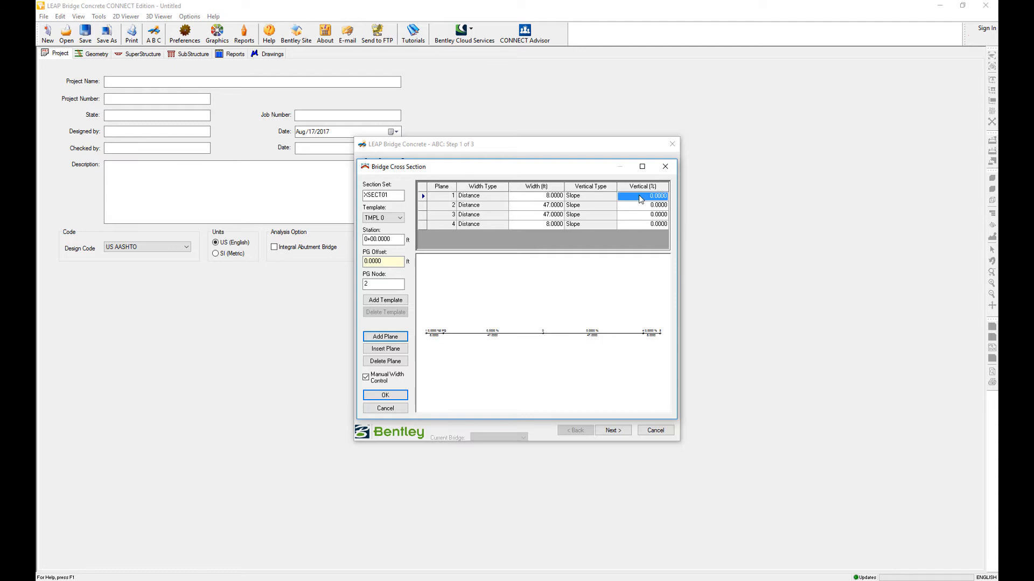
text(4.16)
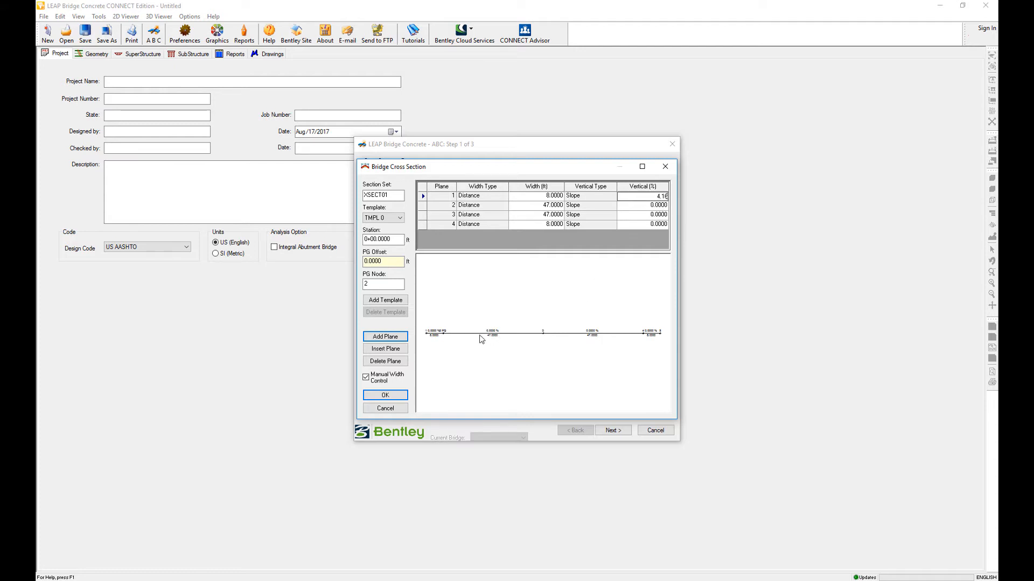
click(652, 210)
text(2.0)
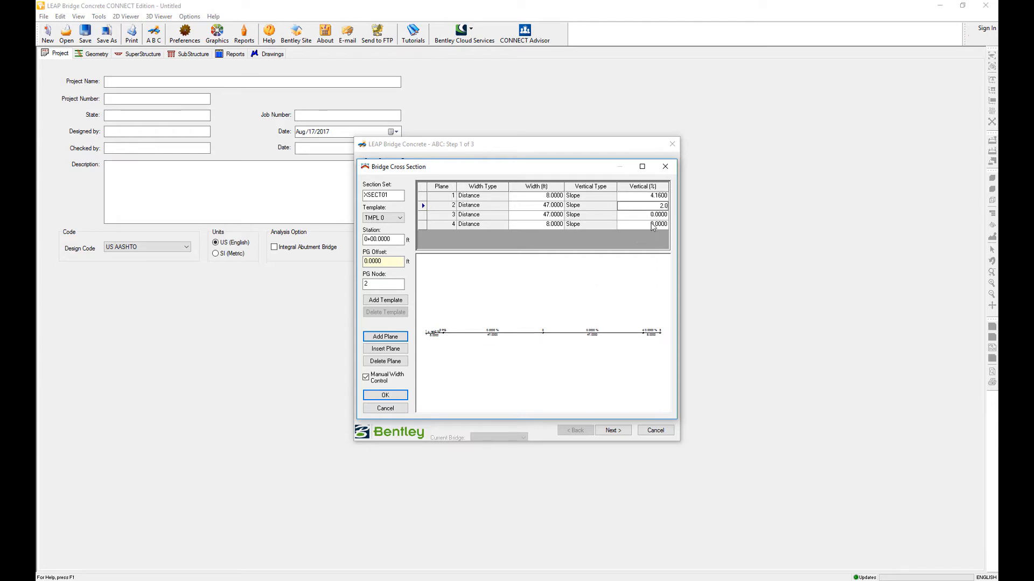
key(Return)
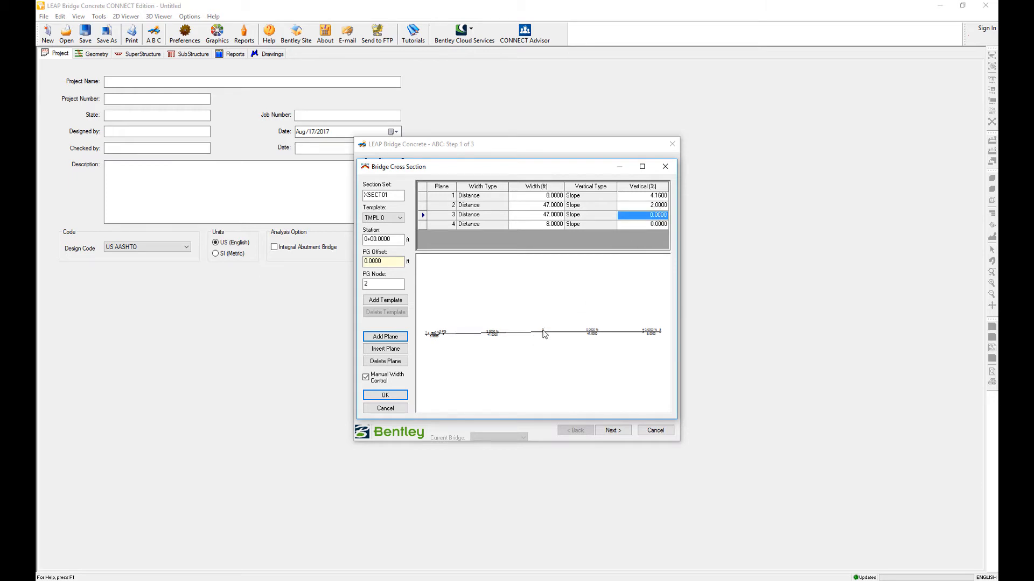
text(-2.0)
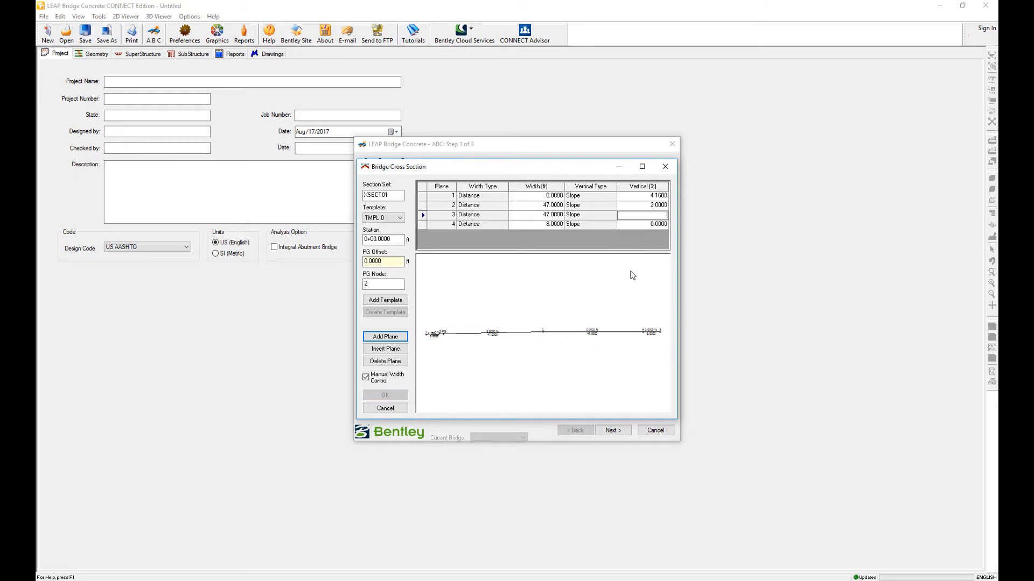
key(Return)
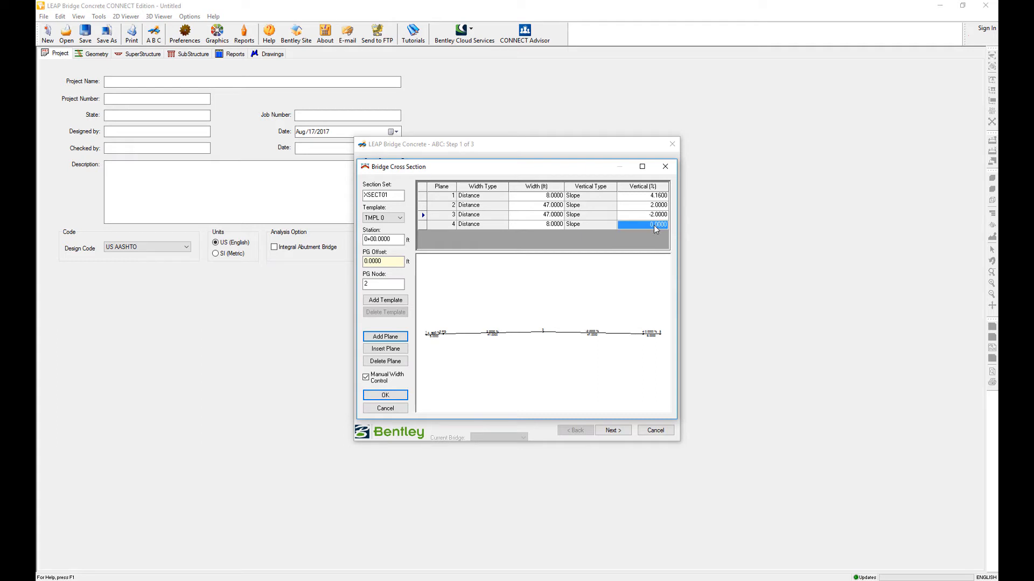
text(-4.16)
Set the cross section's PG node to 3 and accept the bridge cross section
double_click(374, 284)
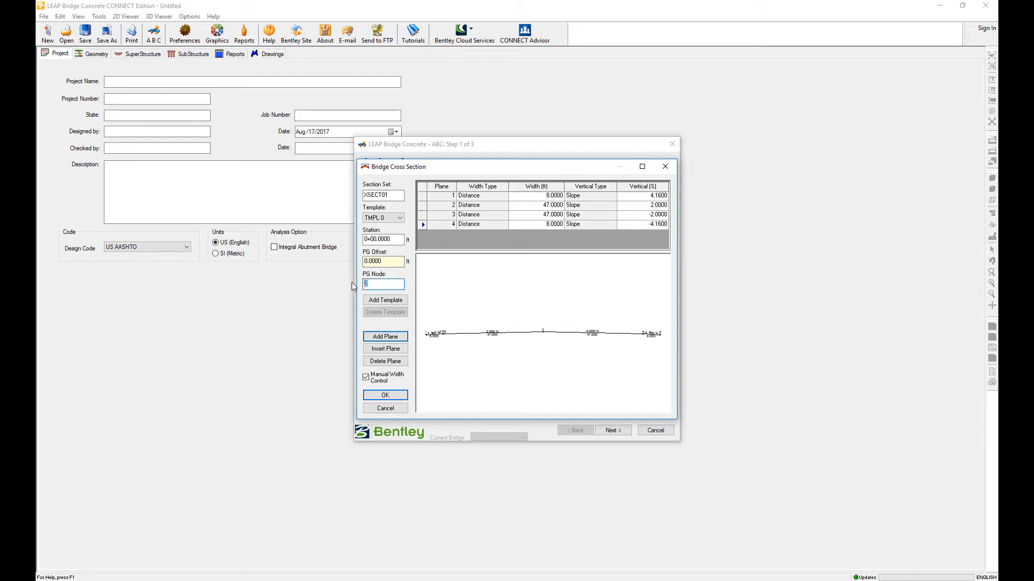
text(3)
click(391, 396)
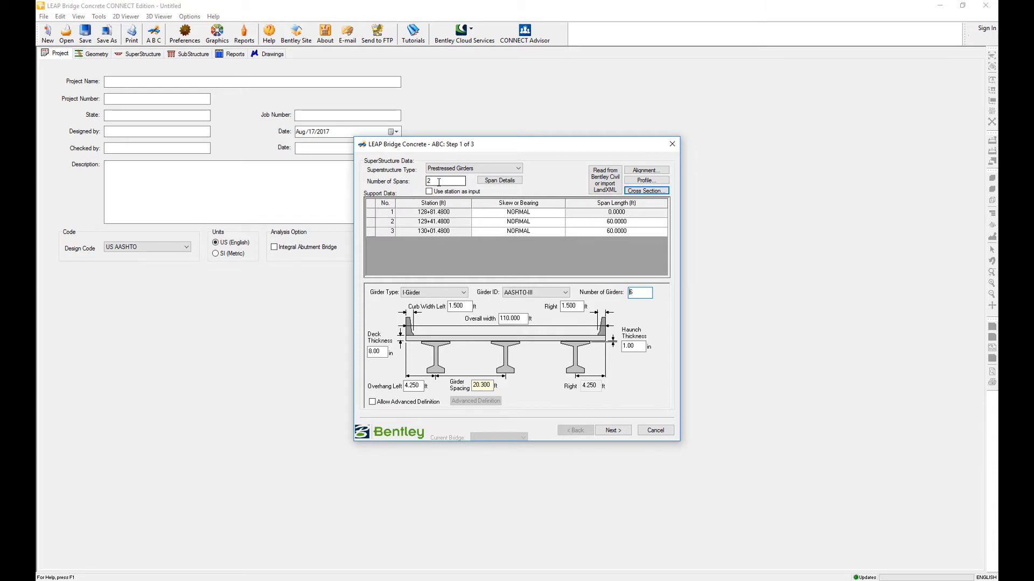
Set both span lengths in the support data to 134 ft
click(627, 226)
text(134)
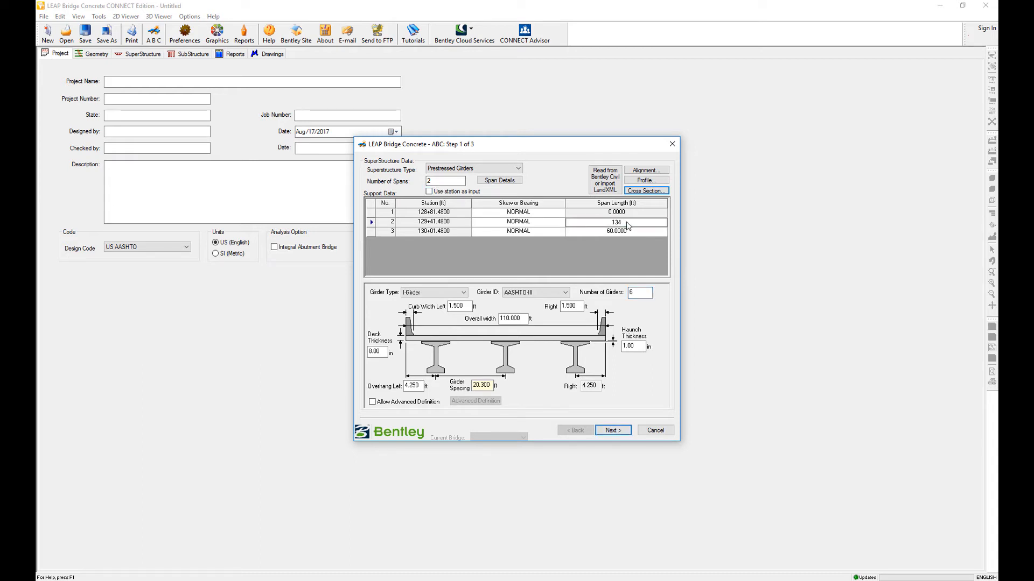
click(633, 232)
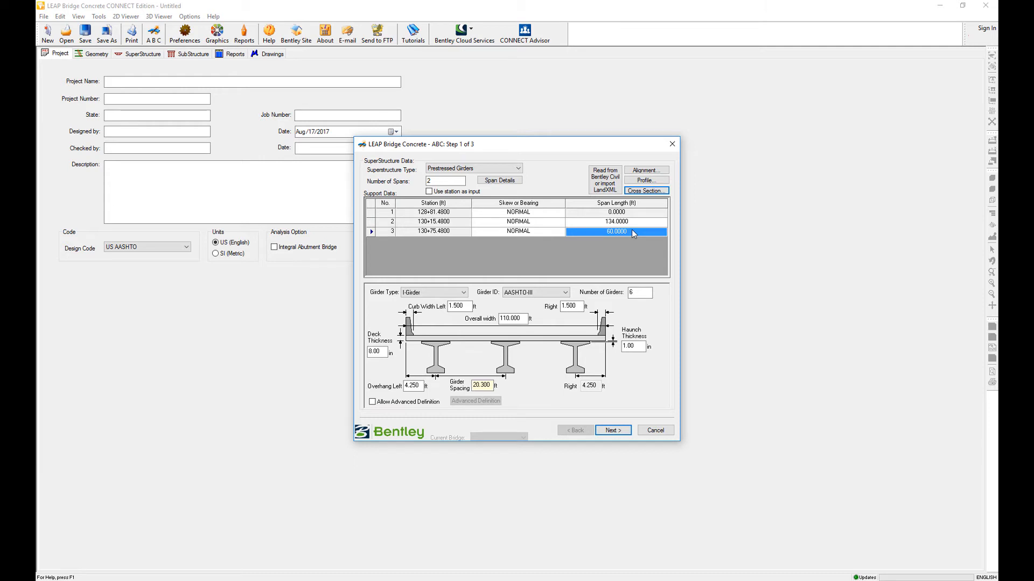
text(1)
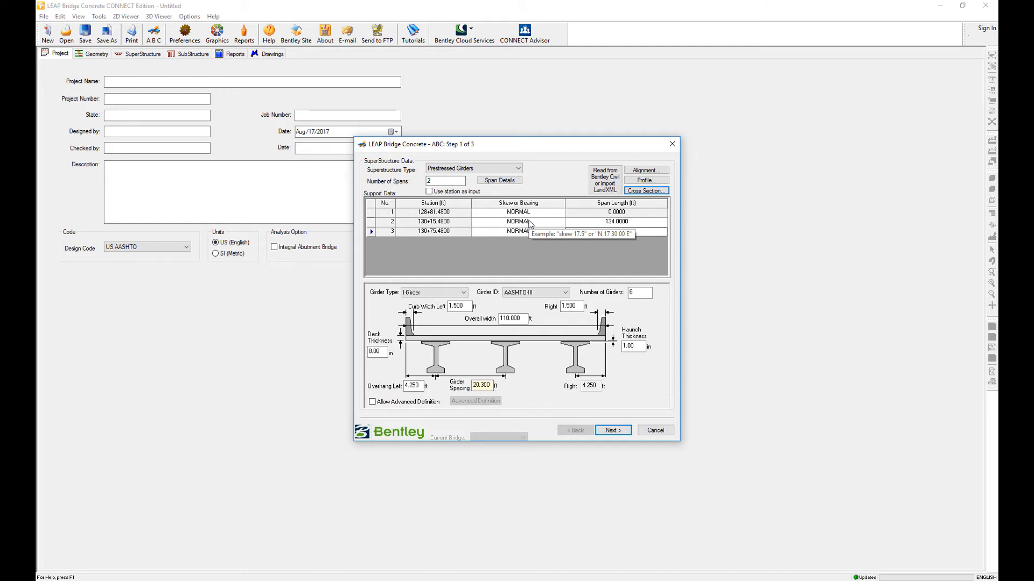
text(34.0)
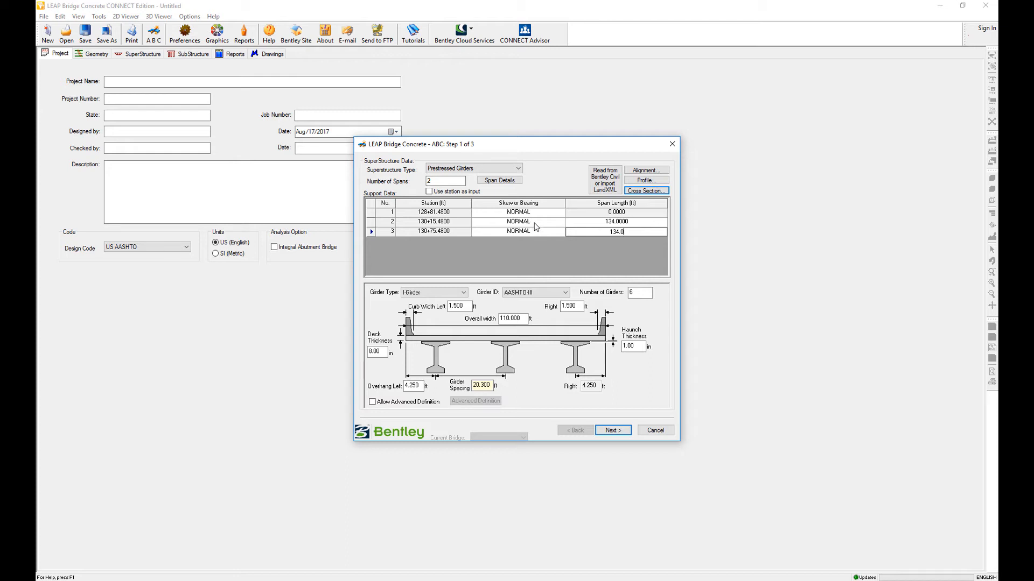
Keep the I-Girder type and set the number of girders to 13 with a girder spacing of 8.50 ft
click(454, 290)
click(442, 293)
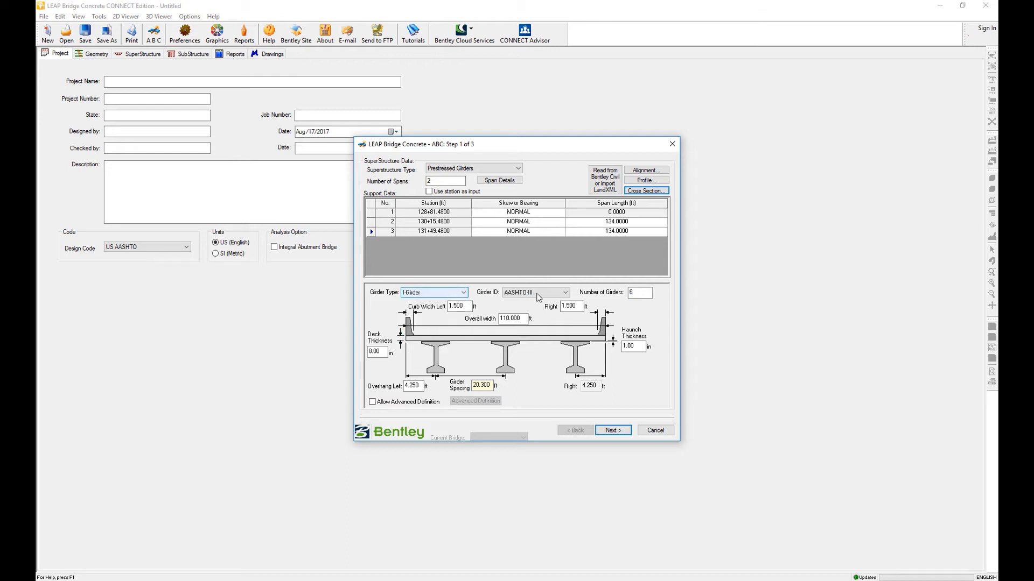
key(Tab)
key(Tab)
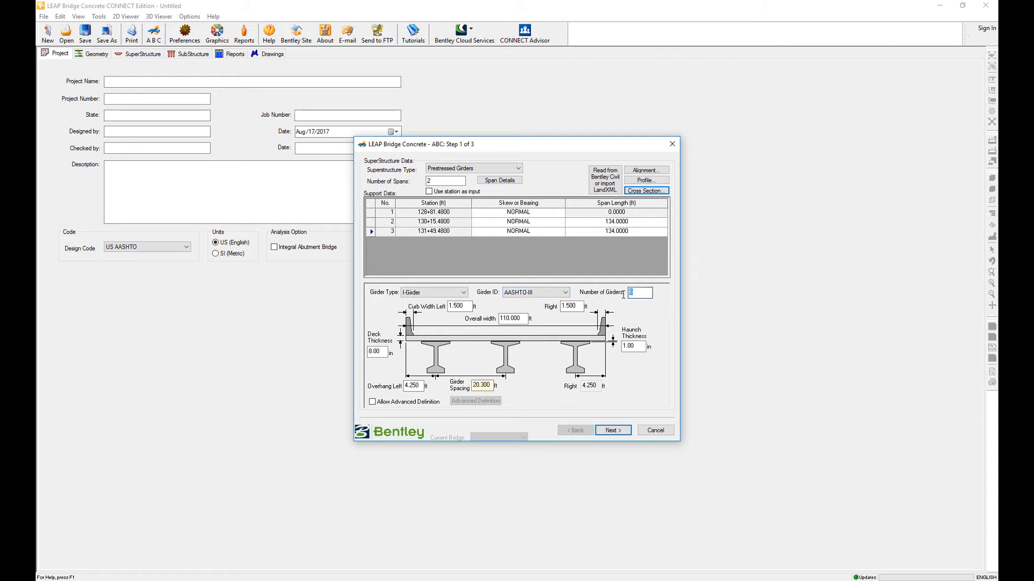
text(13)
double_click(479, 385)
text(8.5)
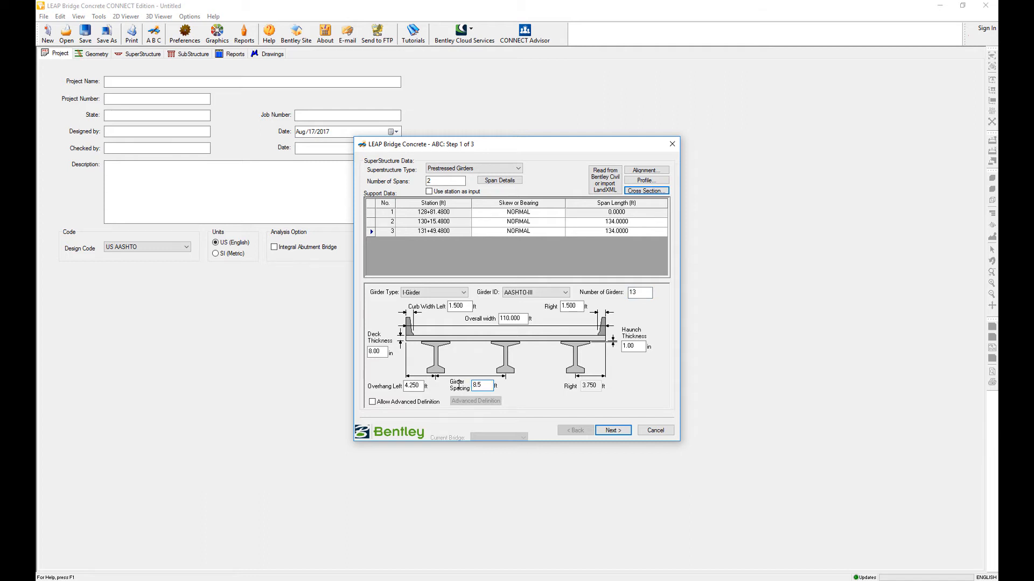
text(0)
key(Tab)
Select AASHTO-IV as the girder ID and proceed to the substructure data
click(530, 294)
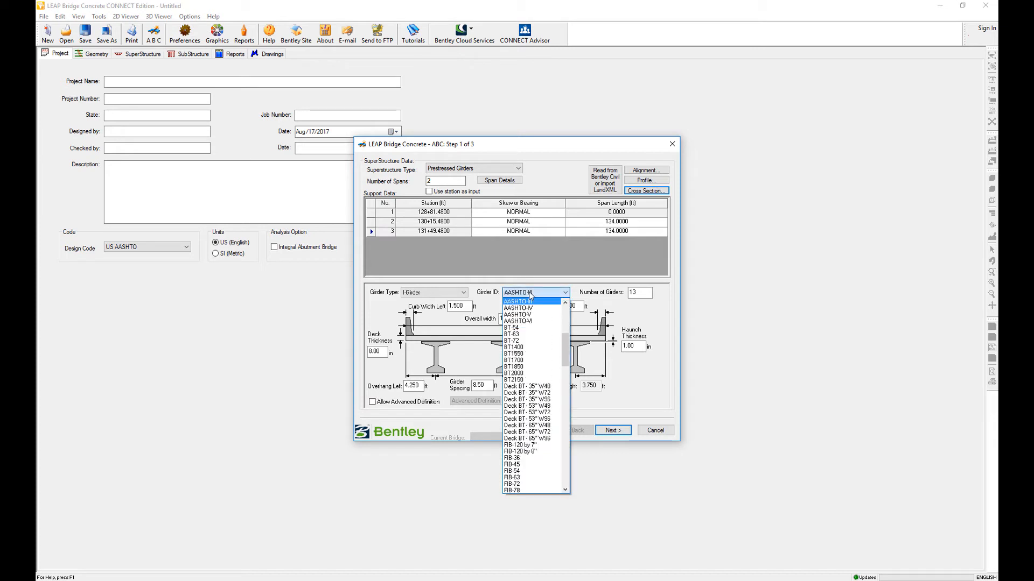
drag(565, 348, 565, 475)
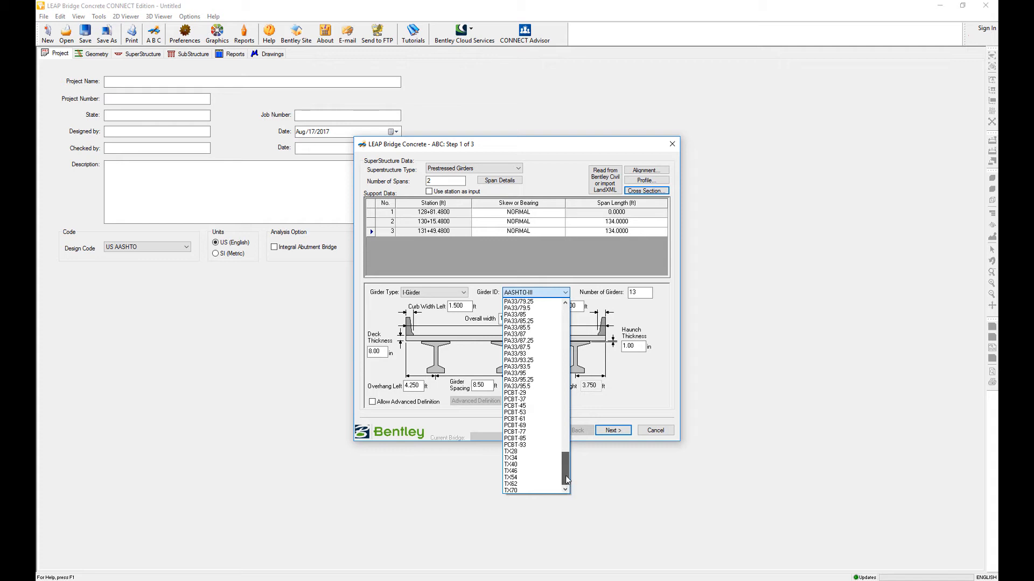
drag(566, 475, 561, 340)
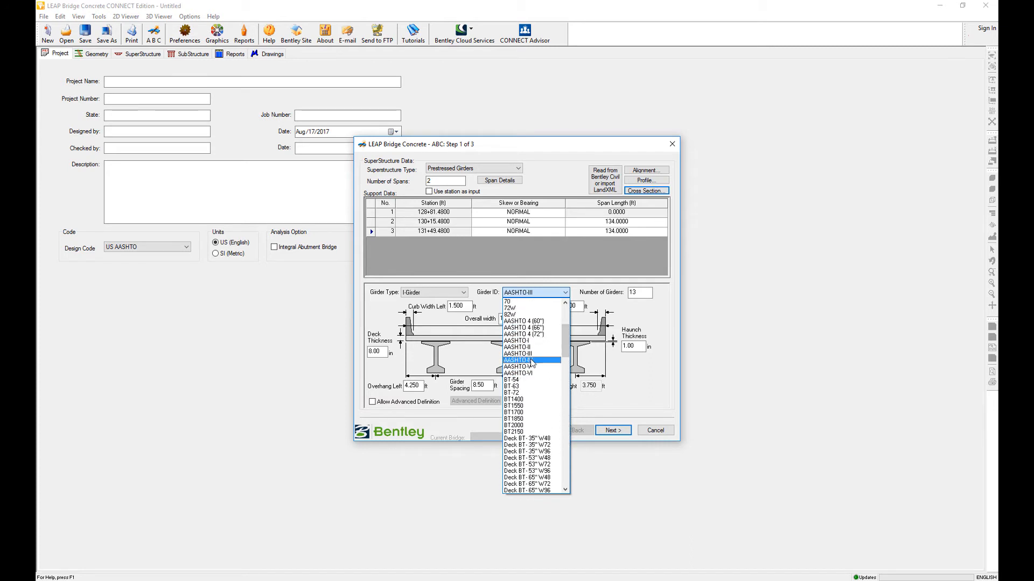
click(522, 360)
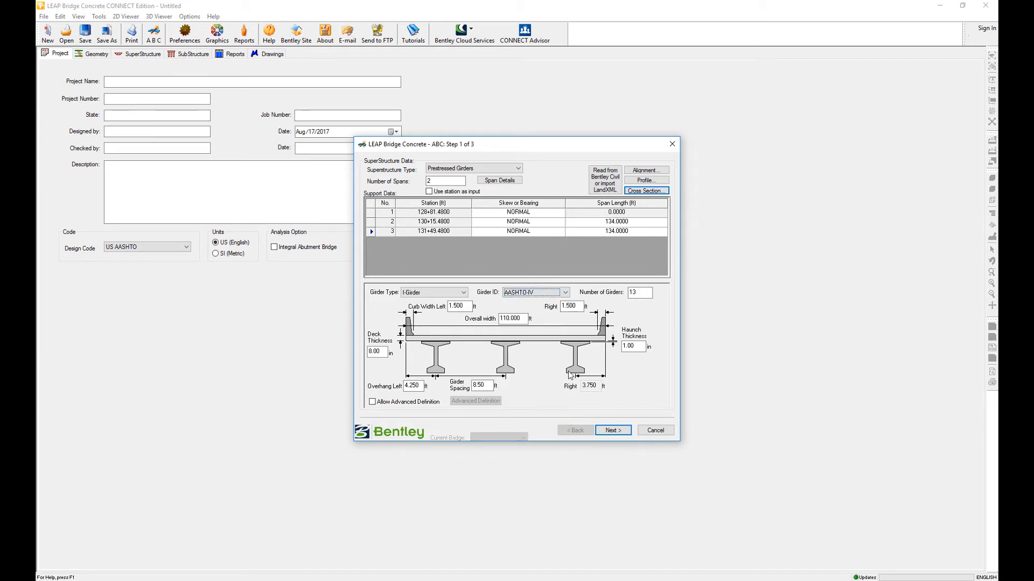
click(618, 432)
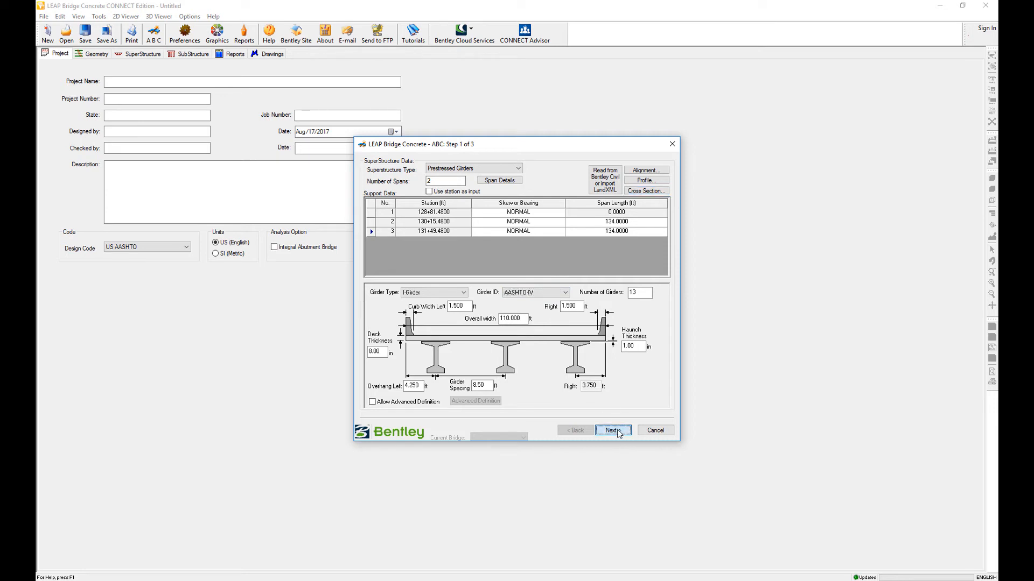
click(615, 431)
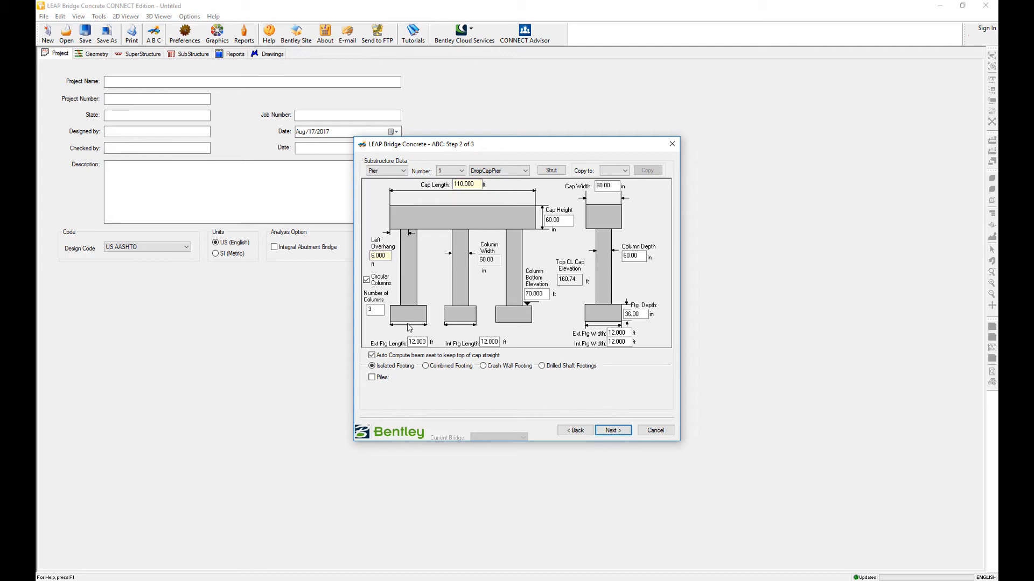
Change pier 1 to the TaperedCapPier type and set its minimum cap height to 42 in
click(393, 170)
click(393, 170)
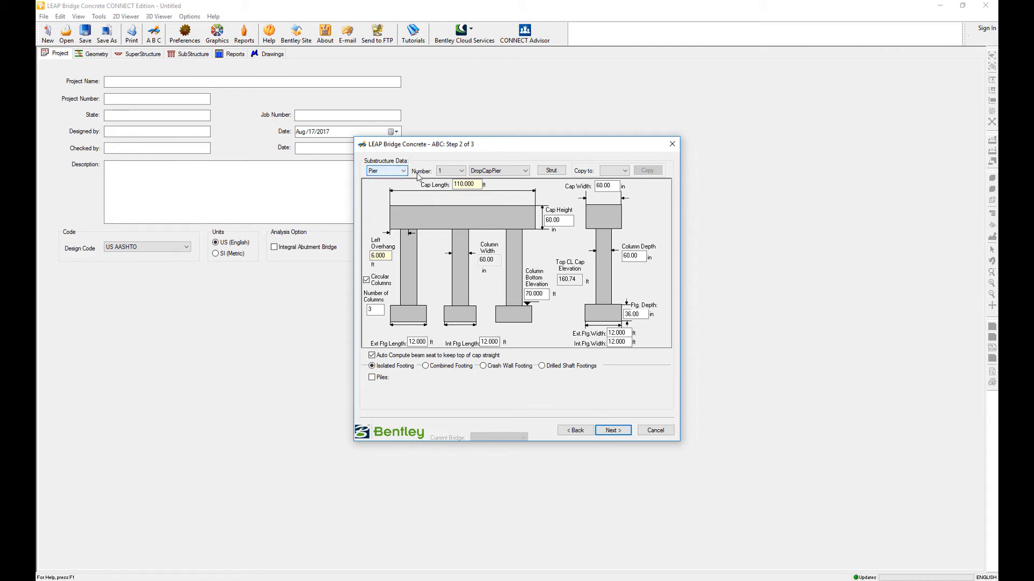
click(502, 171)
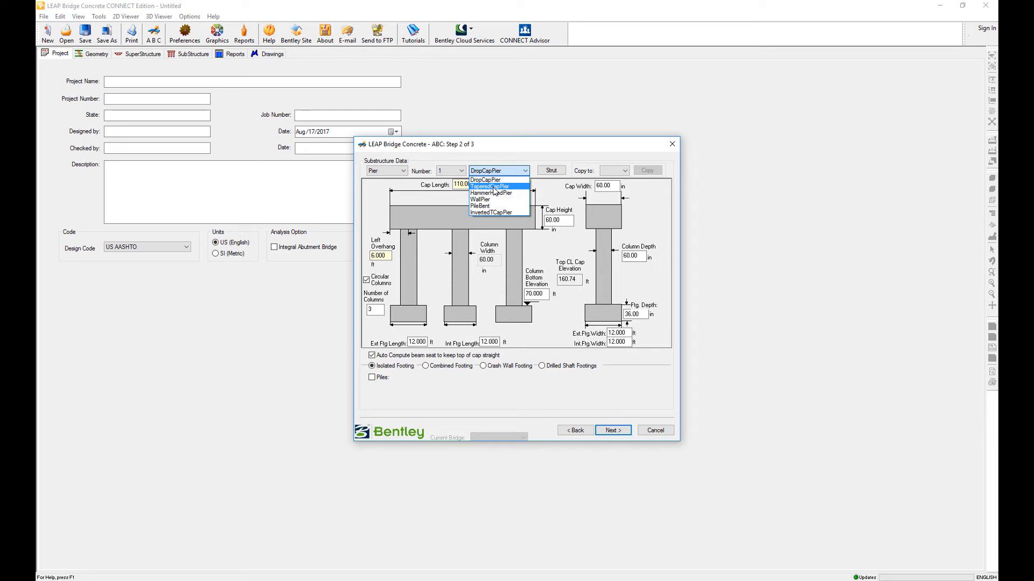
click(495, 187)
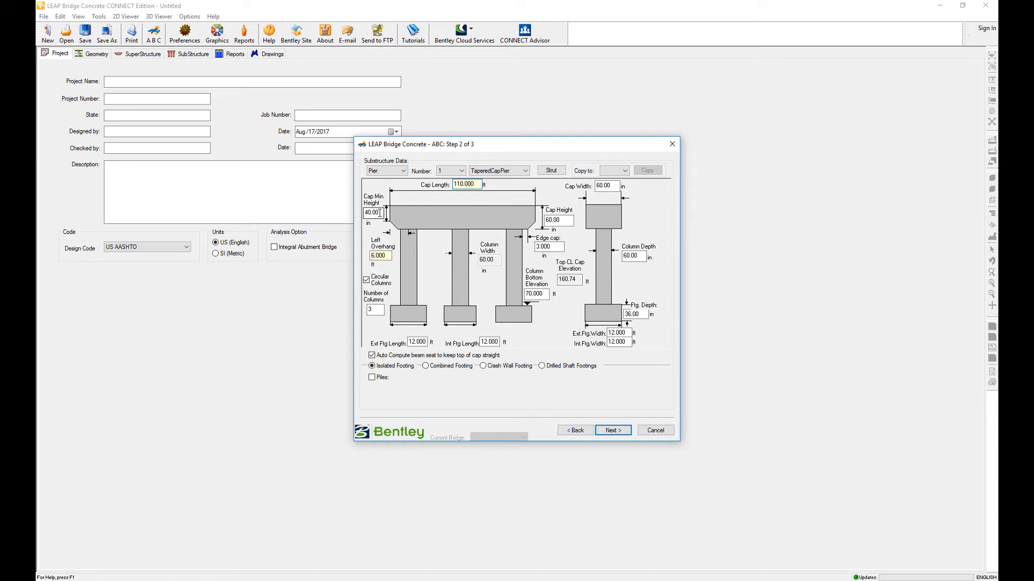
drag(383, 213, 360, 215)
text(42)
Keep circular columns for the pier, set 5 columns and a column bottom elevation of 135 ft
click(366, 280)
click(367, 281)
double_click(377, 310)
double_click(544, 293)
text(135)
Choose drilled shaft footings for the pier and set the fixity point elevation to 130 ft
click(426, 366)
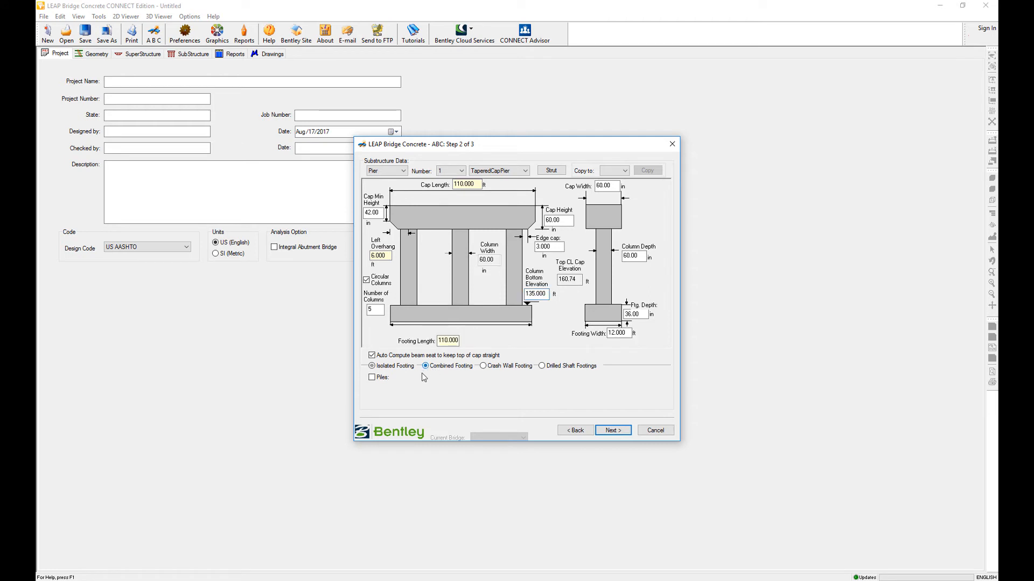
click(483, 366)
click(542, 366)
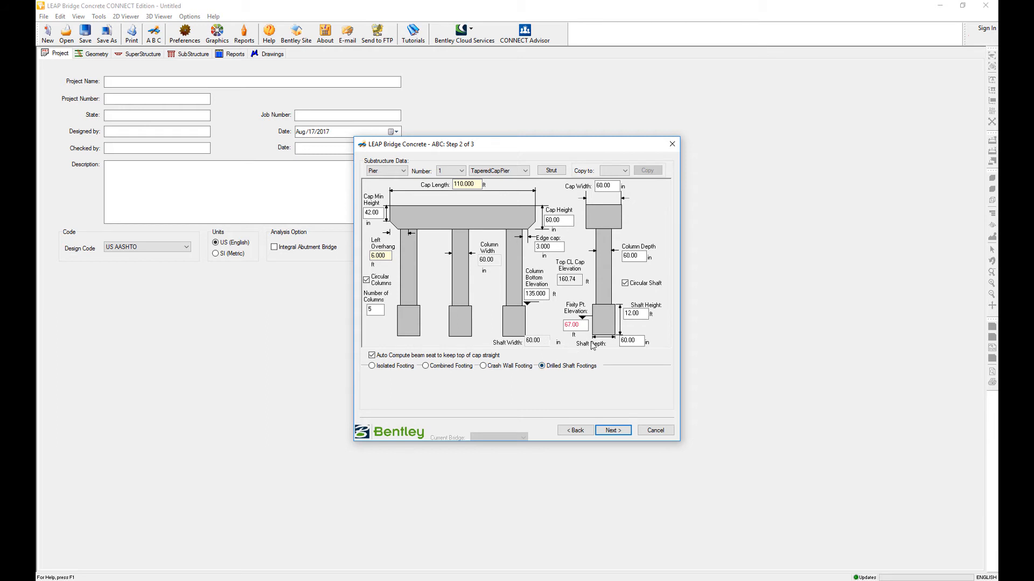
double_click(564, 326)
text(13)
Set the pier's shaft height to 30 ft, the shaft depth to 72 in and the column depth to 48 in
drag(640, 314, 614, 318)
text(30)
drag(642, 340, 613, 344)
text(72.0)
drag(641, 255, 620, 259)
text(48.0)
click(619, 434)
Switch the substructure data to abutment 1 and use the Pile Cap type
click(392, 172)
click(386, 188)
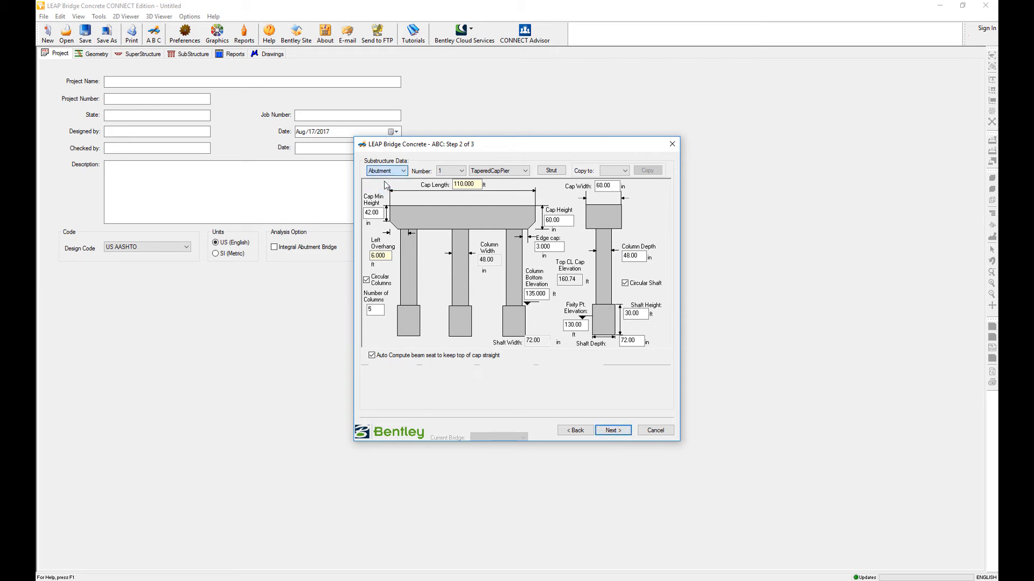
click(505, 172)
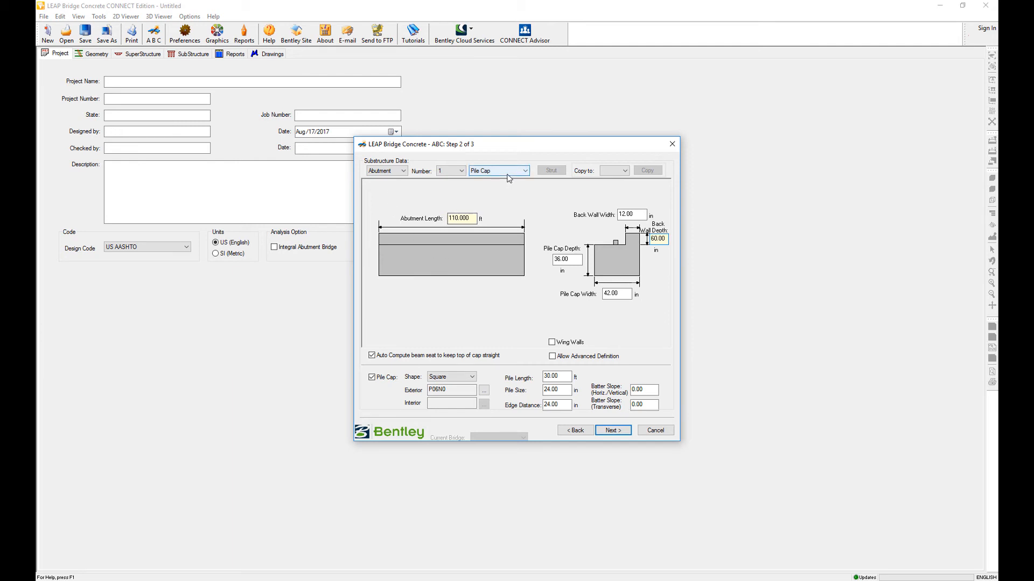
click(505, 186)
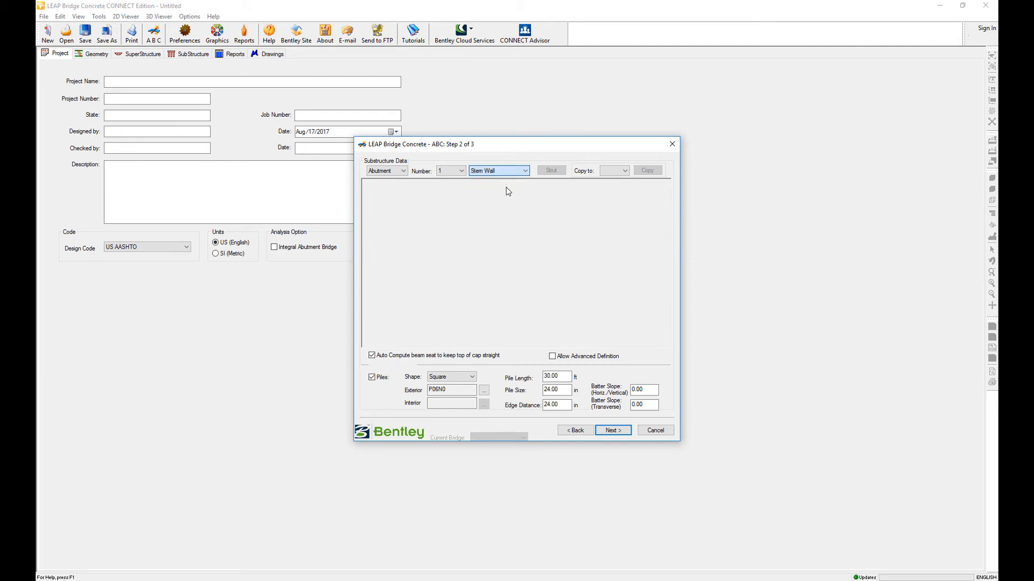
click(513, 172)
click(512, 179)
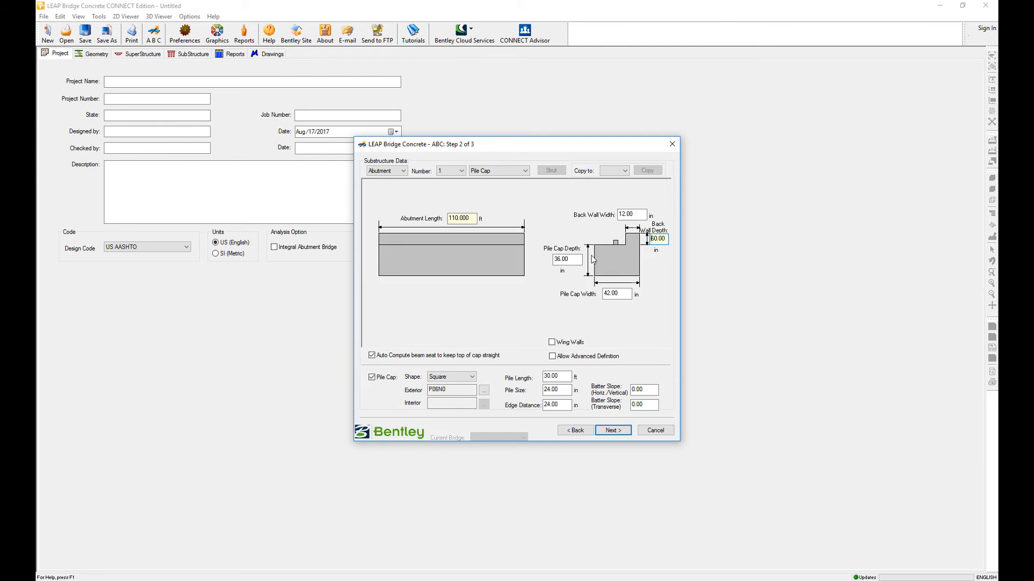
Set the abutment's pile cap depth to 60 in and its pile cap width to 72 in
click(566, 259)
text(60)
click(626, 293)
text(7)
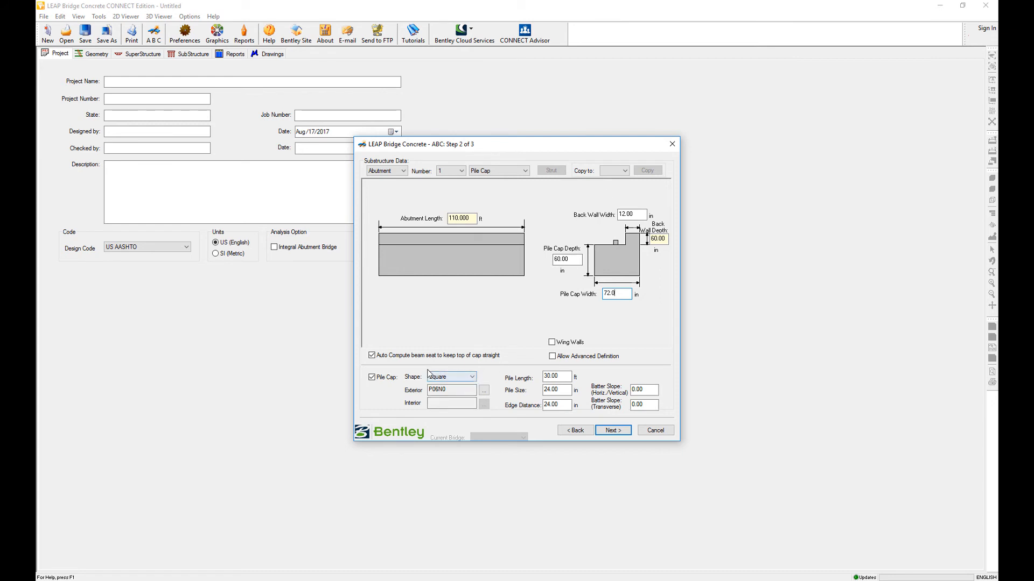
Set abutment 1's pile shape to Circular and keep exterior pile pattern P06N0 from the pattern library
click(451, 377)
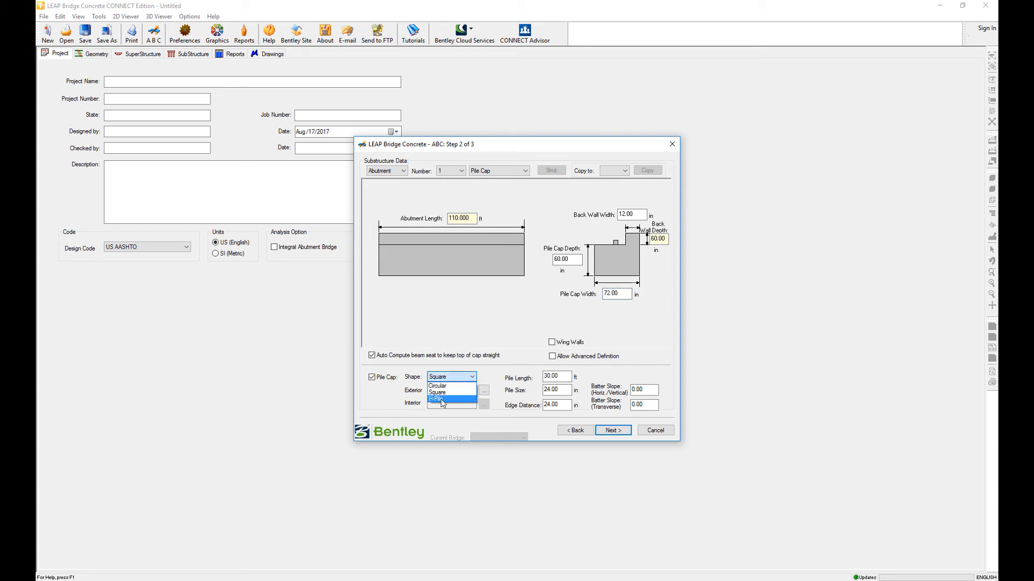
click(450, 389)
click(484, 390)
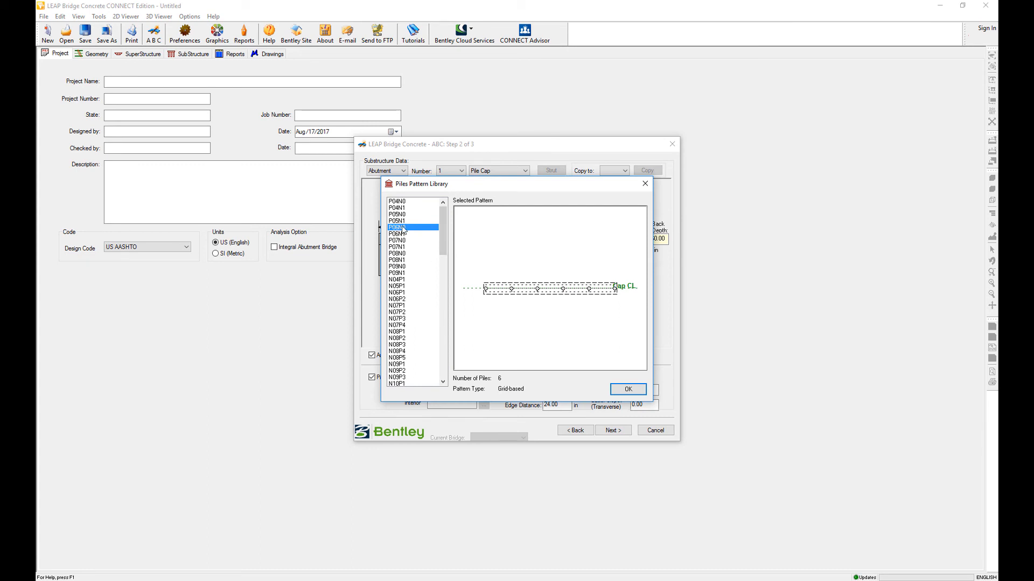
click(627, 389)
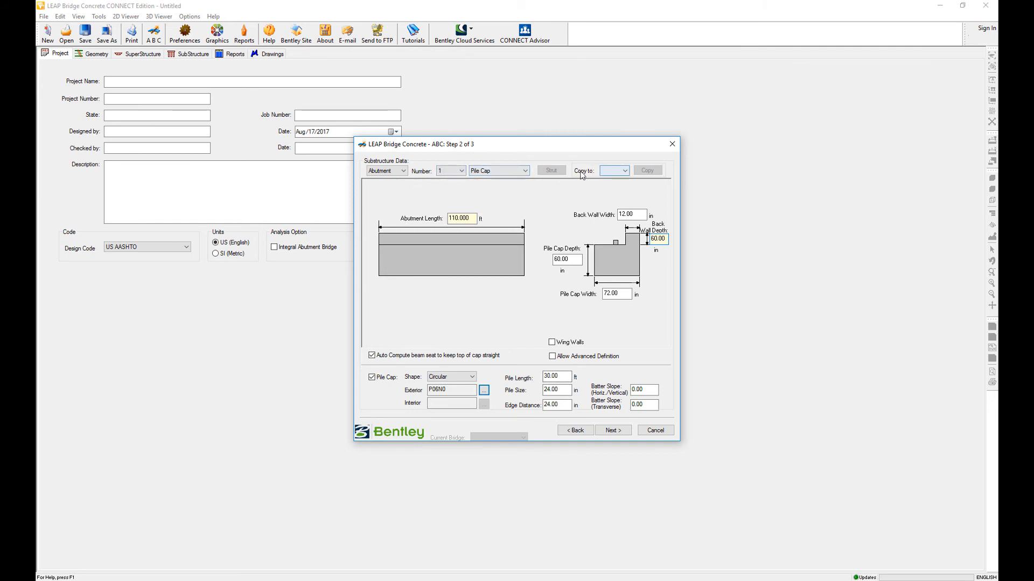
Copy the pile cap definition of abutment 1 to all remaining abutments
click(402, 170)
click(393, 174)
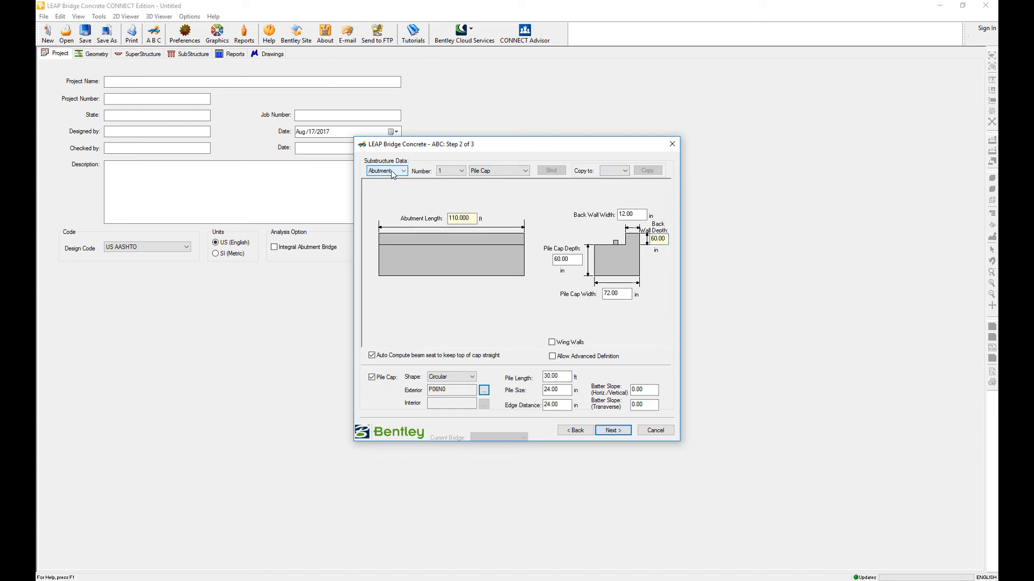
click(491, 173)
click(492, 178)
click(614, 171)
click(611, 181)
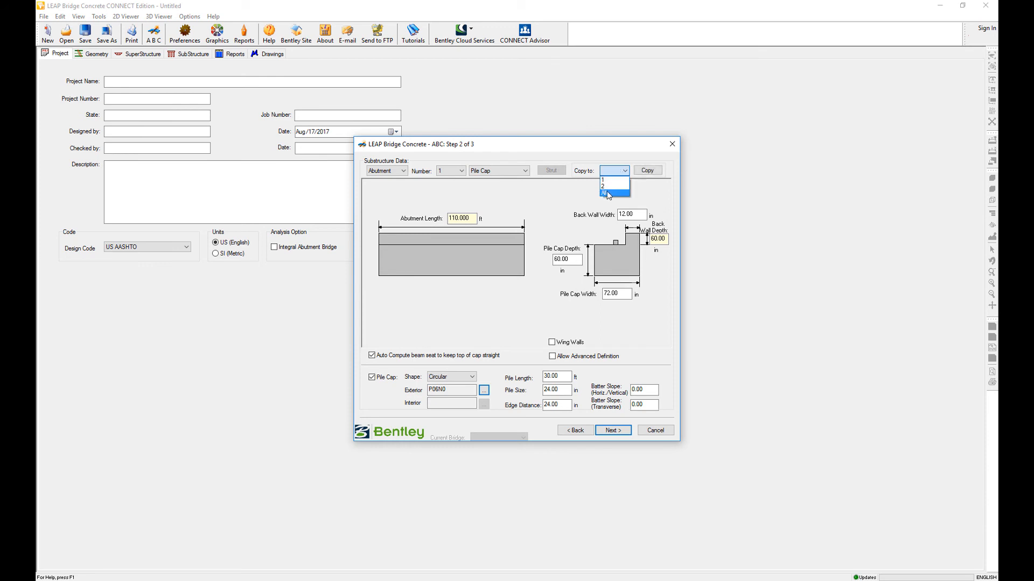
click(646, 170)
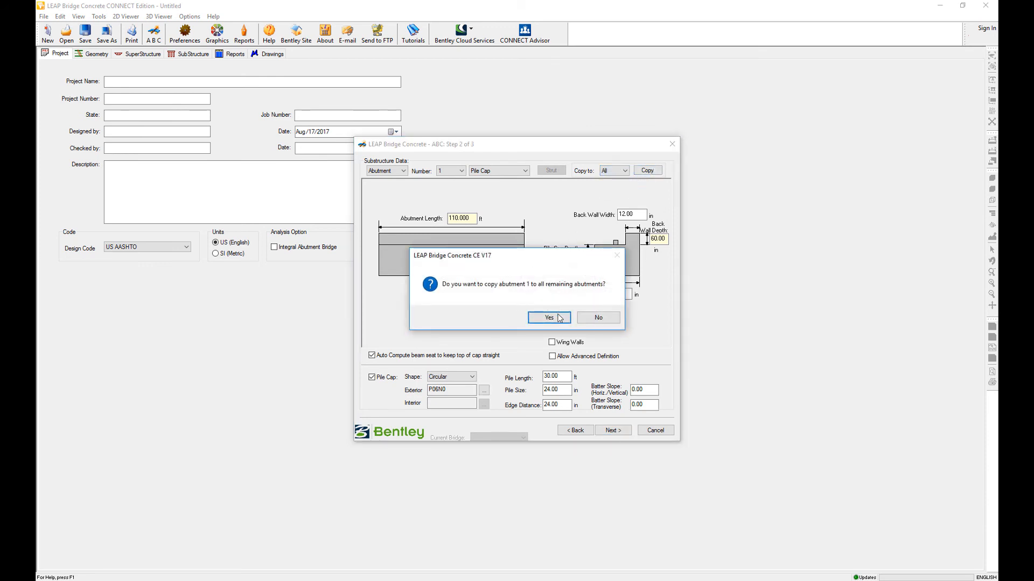
click(560, 318)
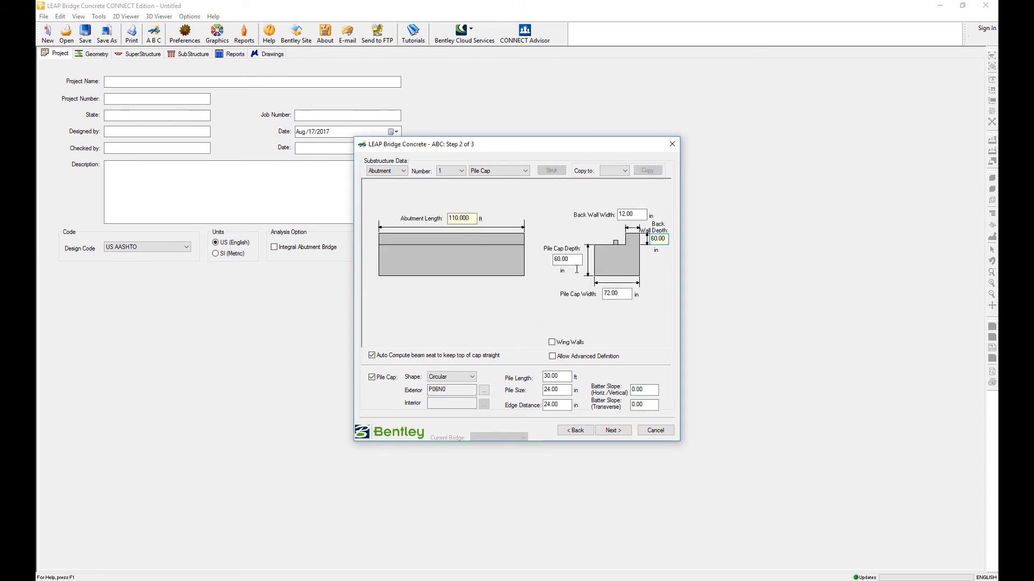
Finish the ABC wizard with the default materials and bearings, and view the generated bridge in the 3D geometry view
click(613, 430)
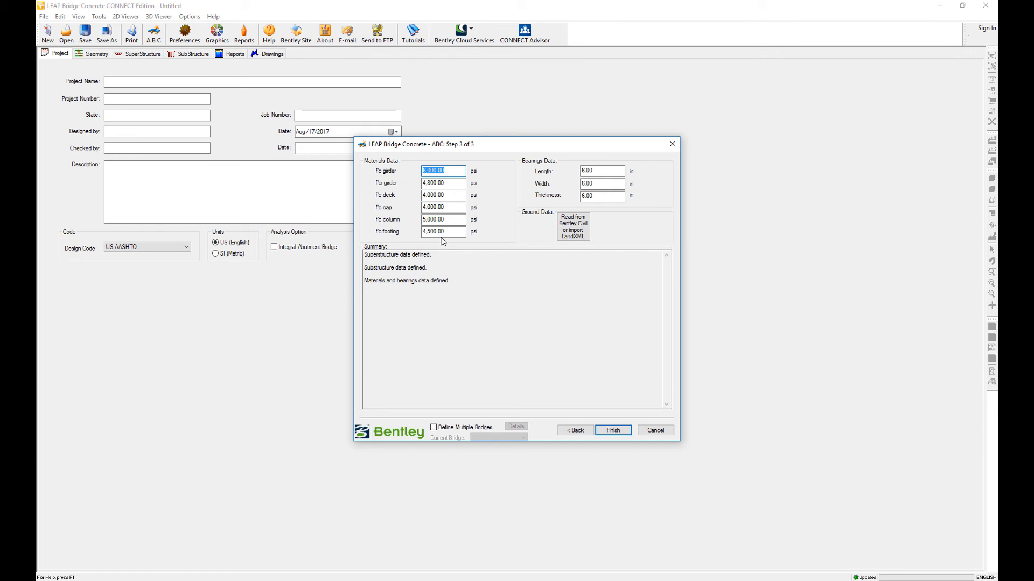
click(614, 431)
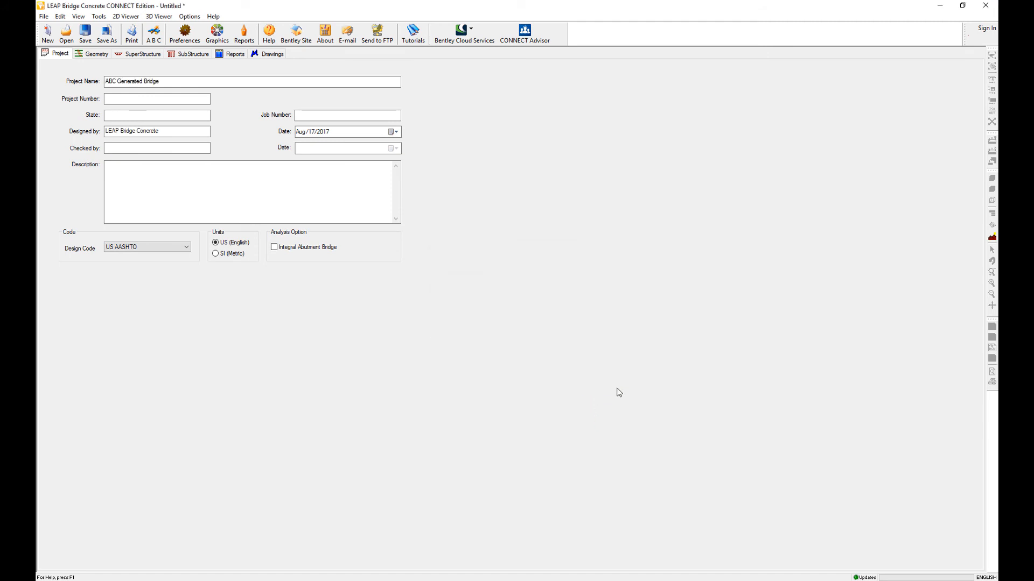
click(93, 54)
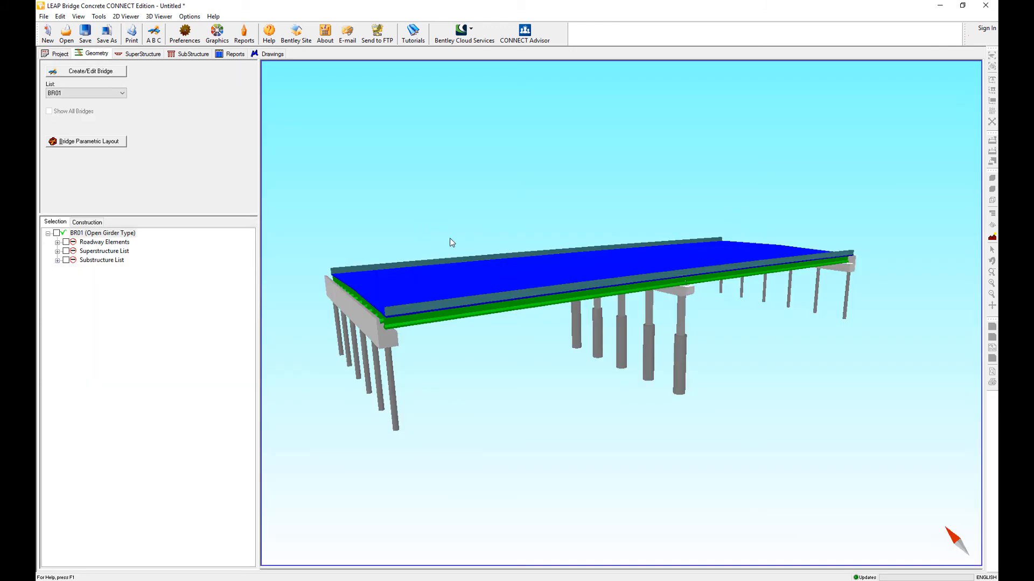
drag(612, 298, 594, 316)
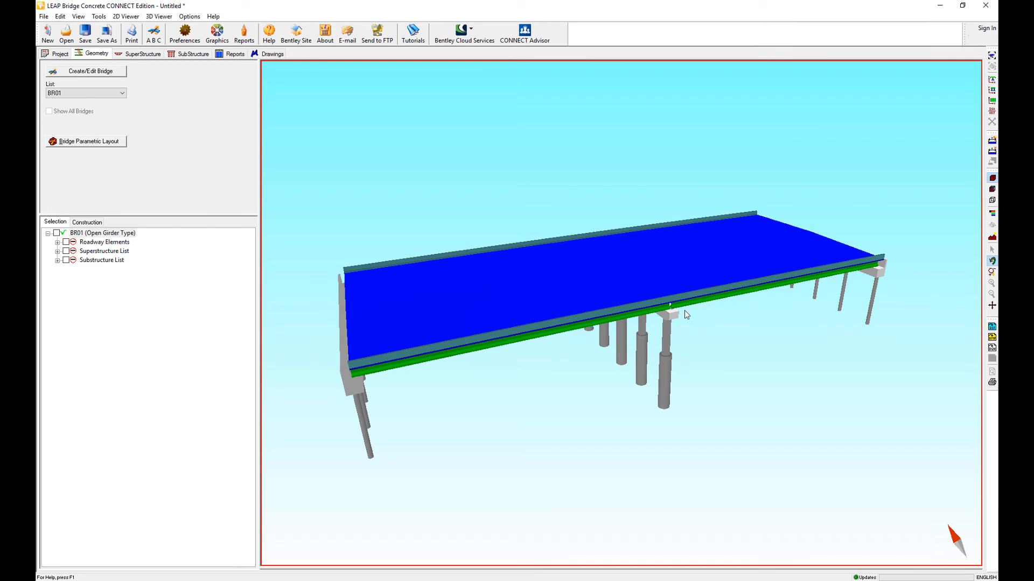
Start a ground data import and open the LandXML file 301-I95 Int.xml from the LBC folder
click(991, 238)
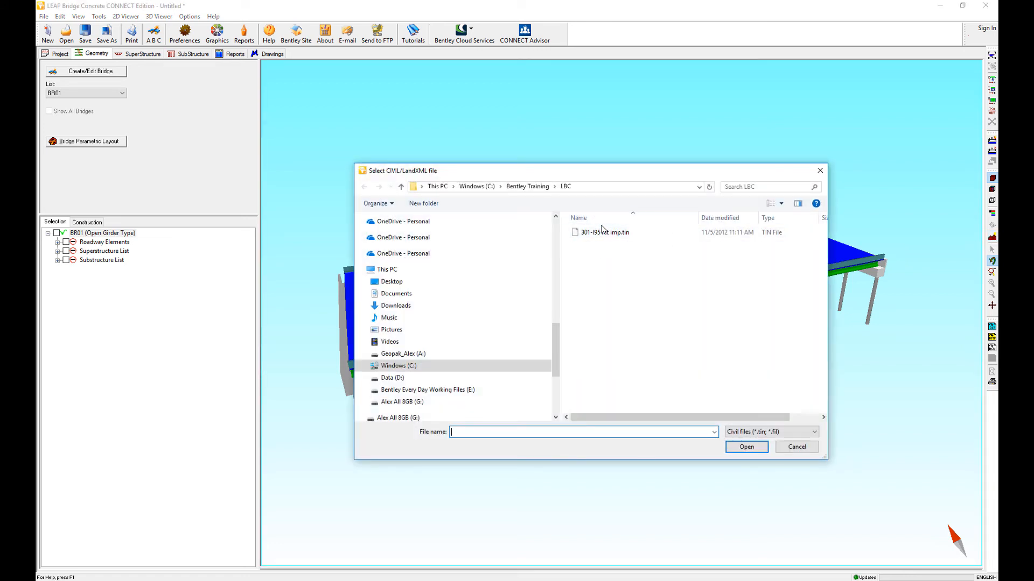
click(739, 434)
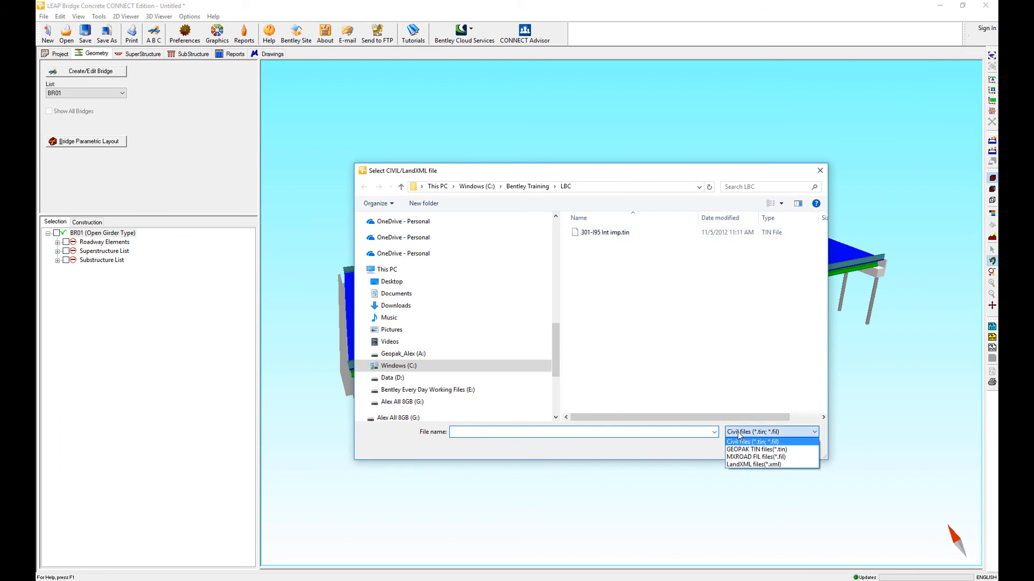
click(739, 464)
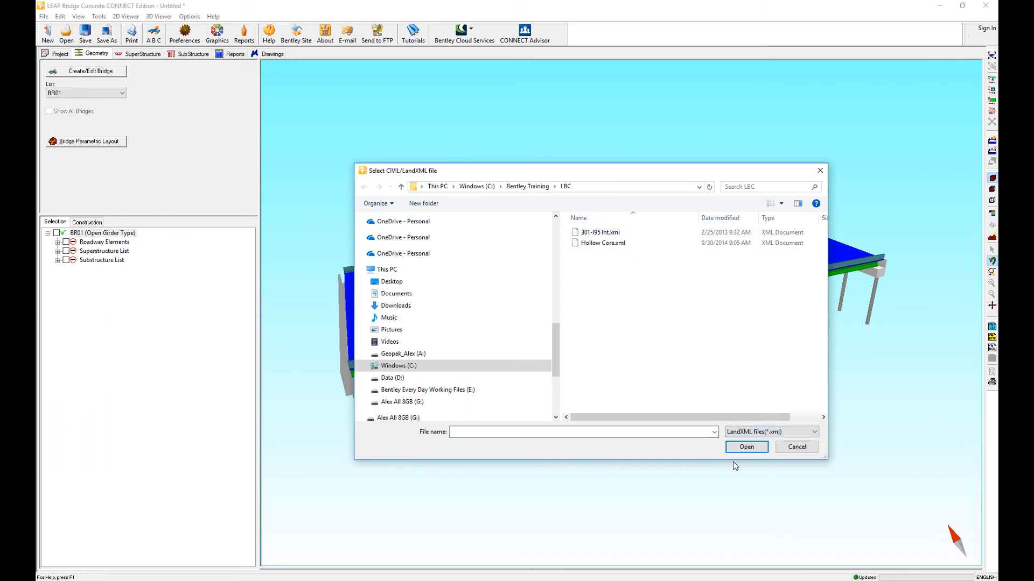
click(737, 433)
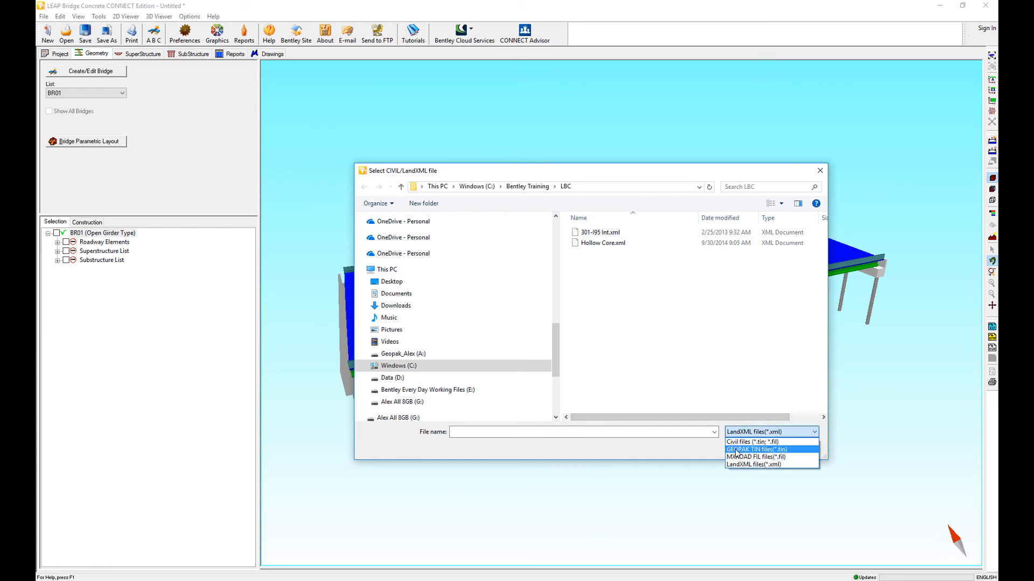
click(740, 464)
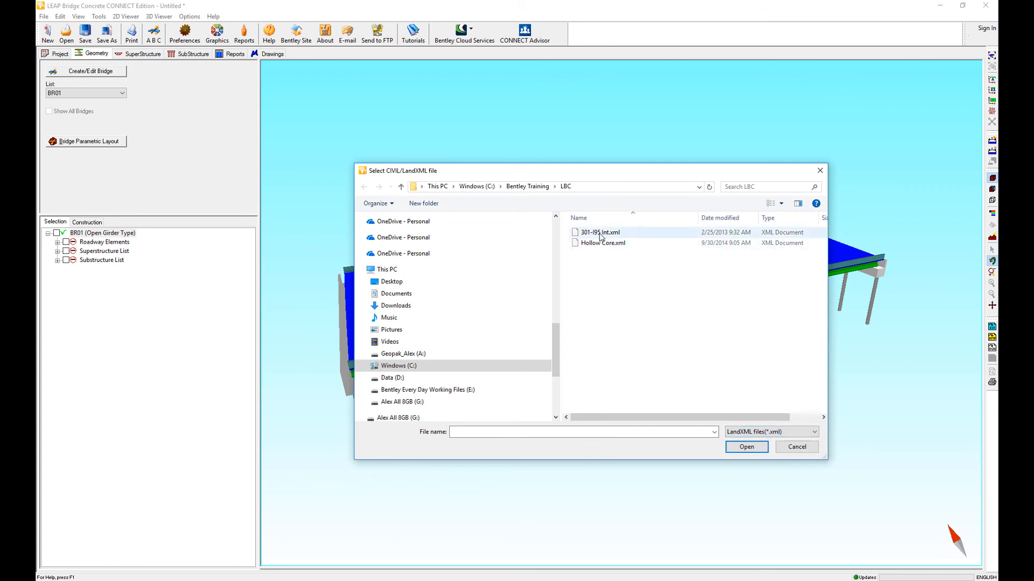
click(601, 238)
click(750, 449)
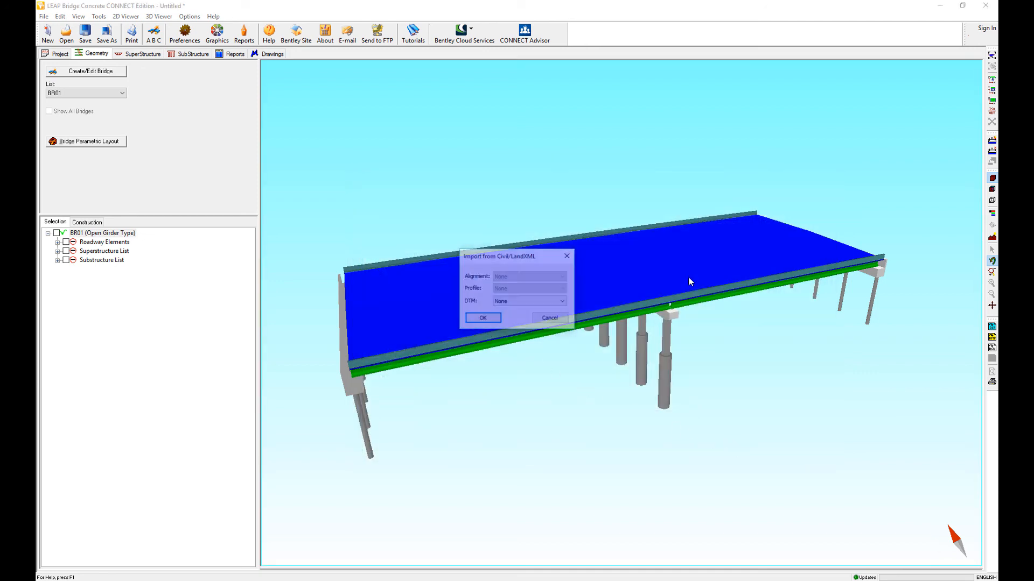
Import the 301-I95 Int imp DTM from the LandXML file as the ground surface
click(539, 302)
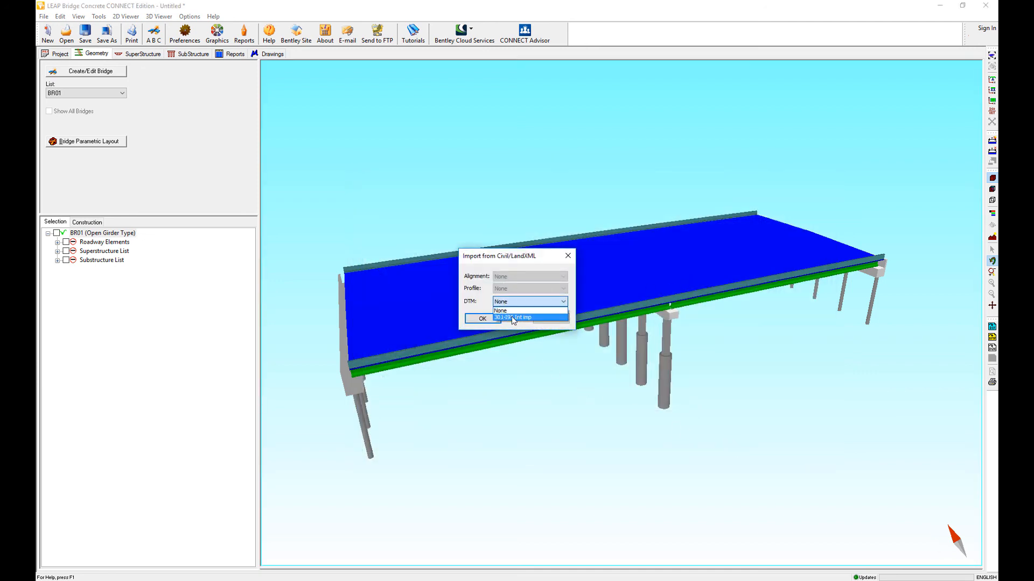
click(504, 320)
click(480, 319)
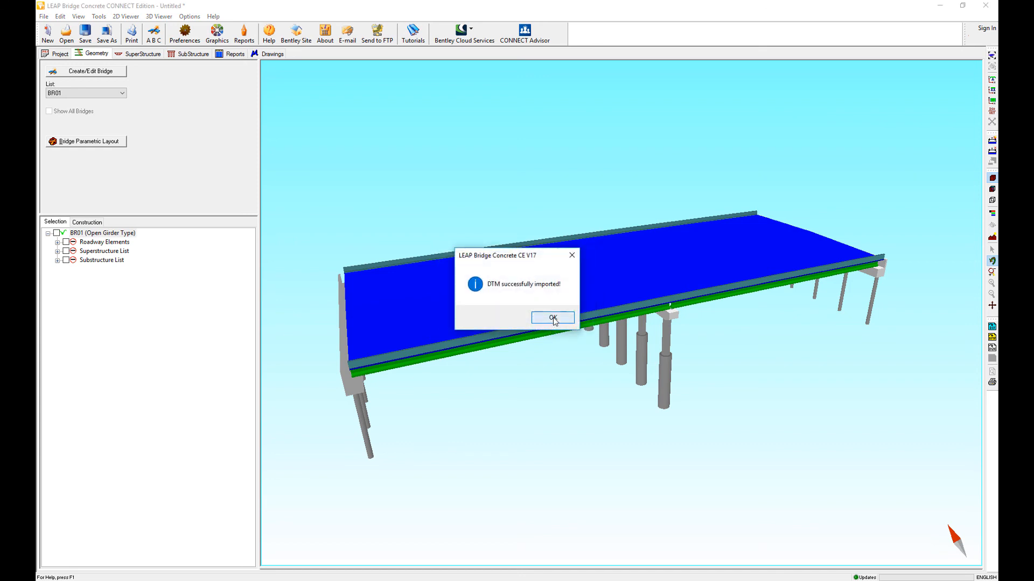
click(556, 319)
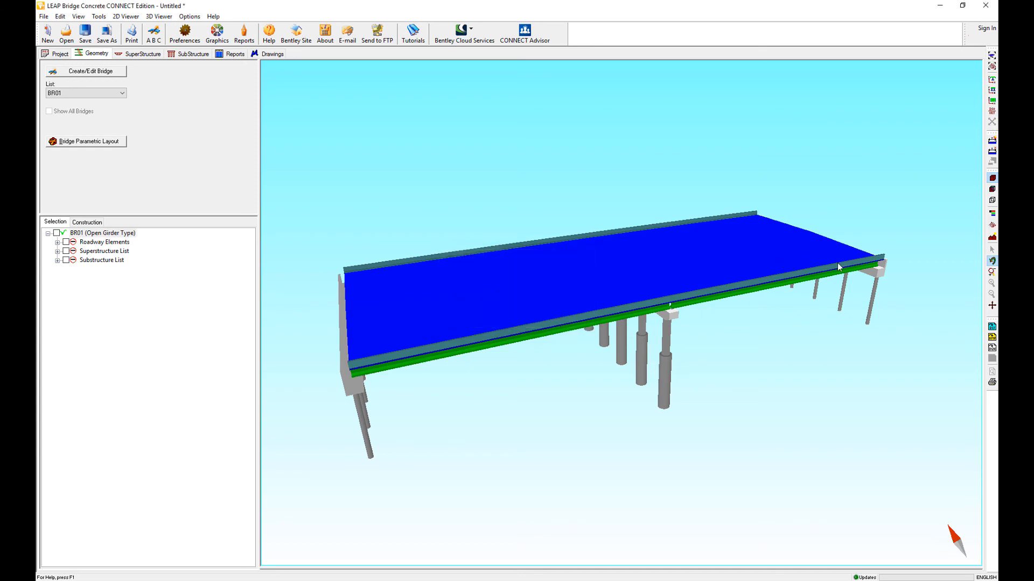
Show the ground surface around the bridge and examine the model in transparent and wireframe display, finishing in transparent mode
click(992, 226)
drag(630, 364, 902, 251)
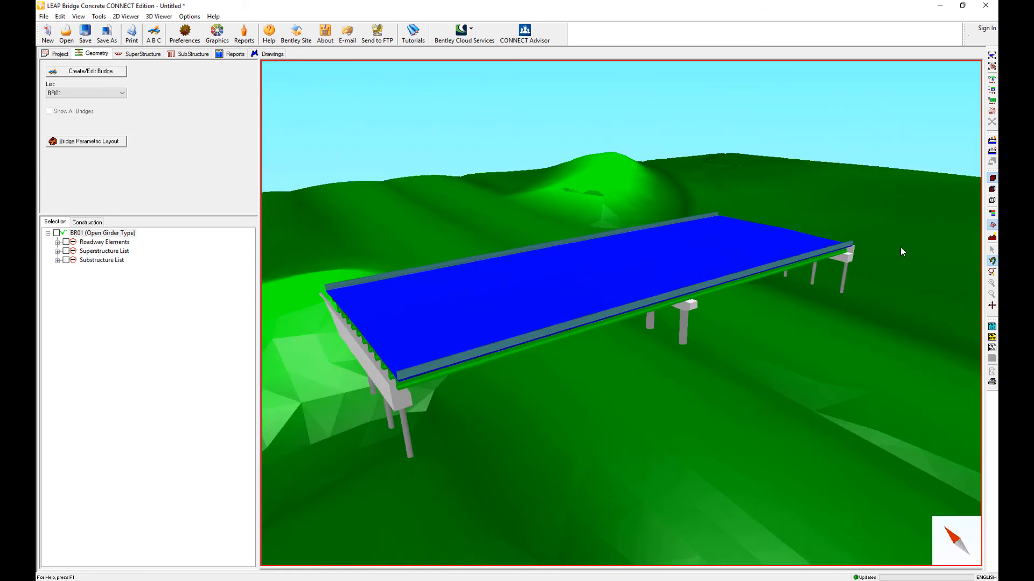
click(992, 189)
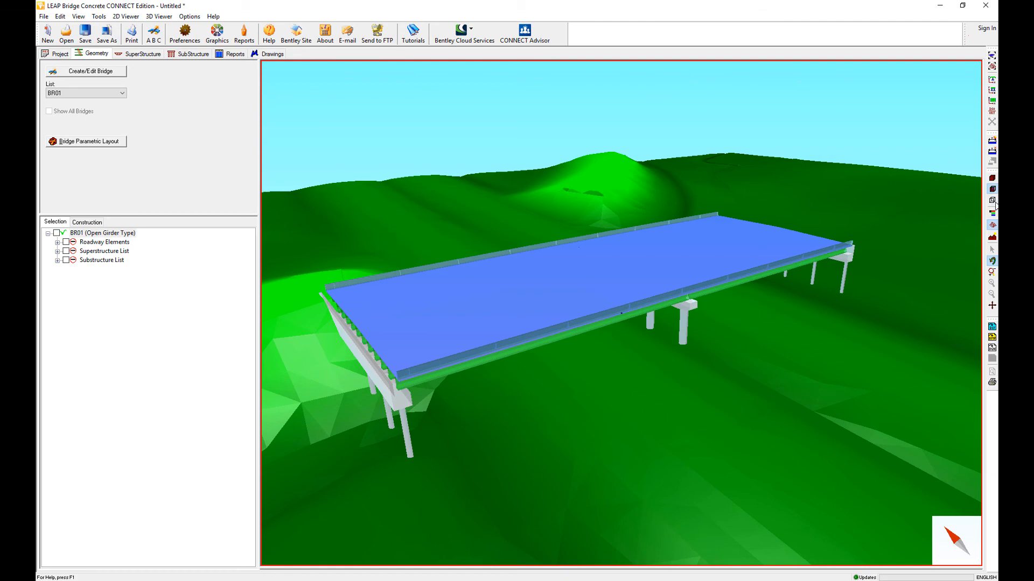
click(992, 201)
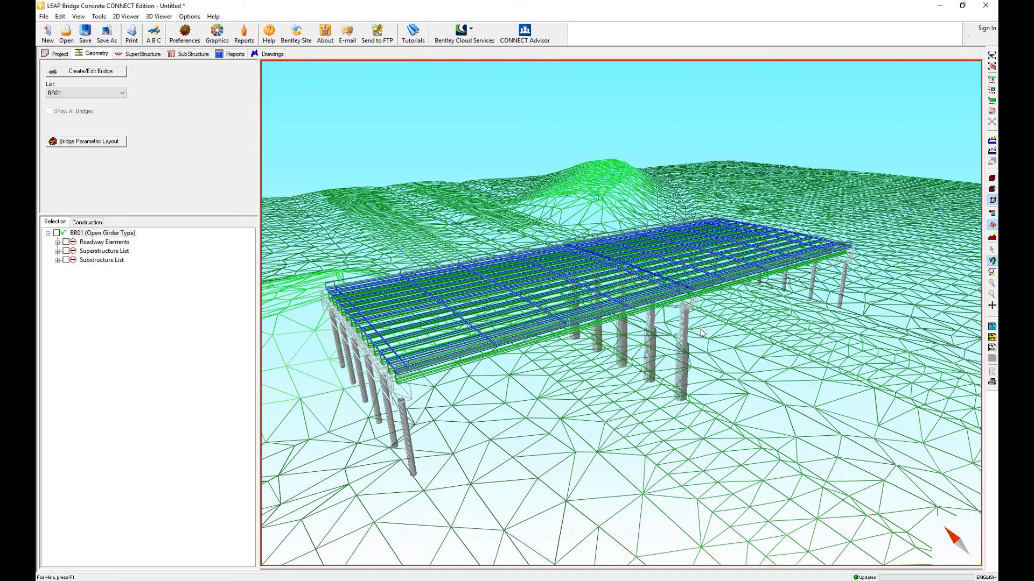
drag(700, 329, 705, 353)
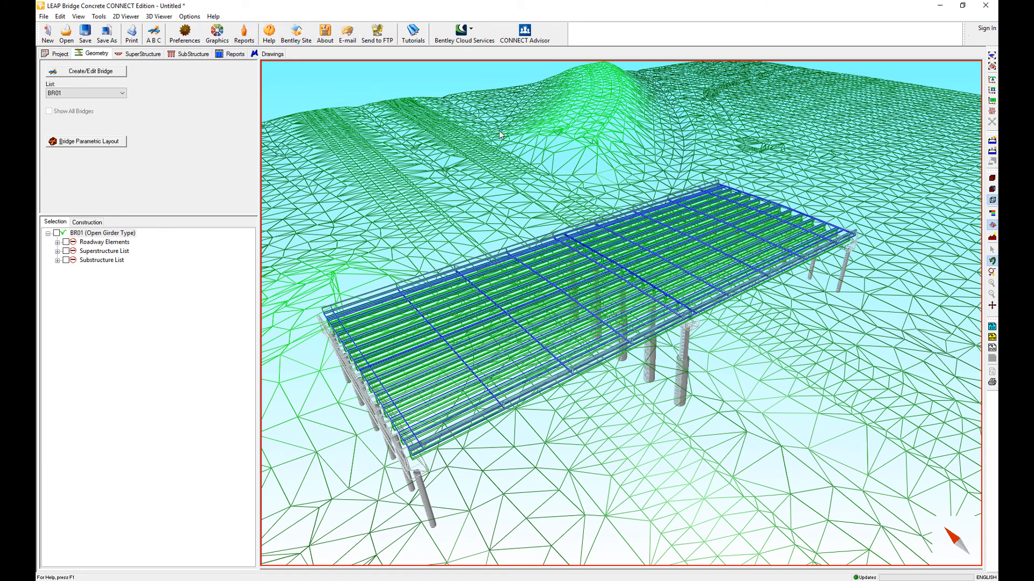
click(992, 190)
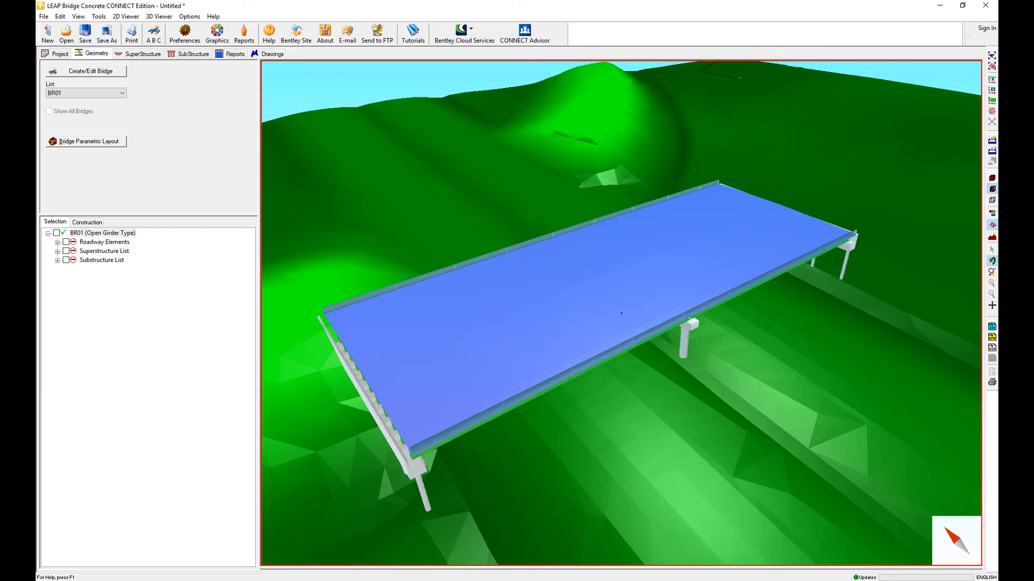